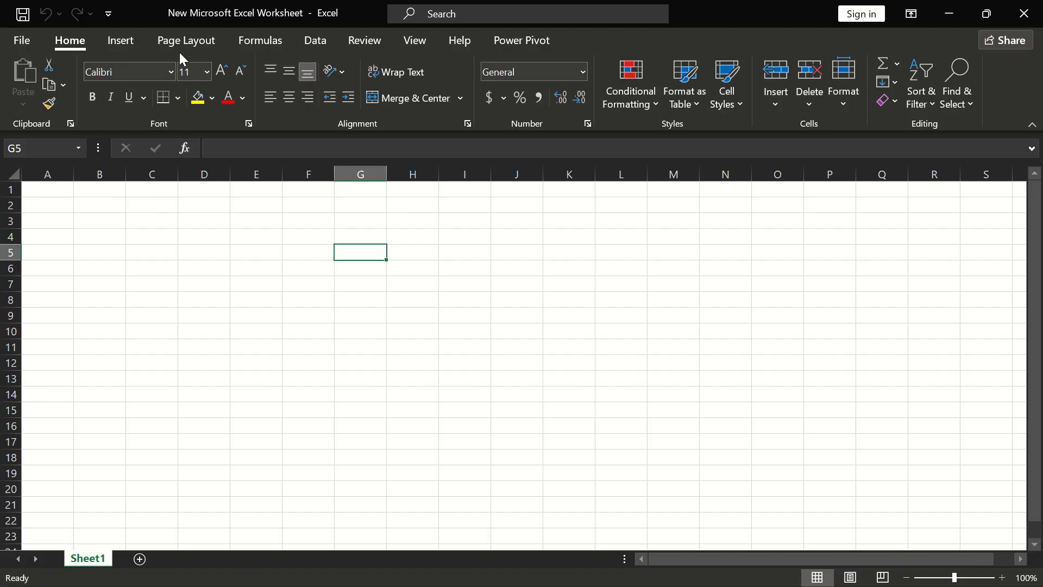
- Switch to File Explorer and check the details of the 2.-Jumbled-up-Customers-Details workbook in the PQ folder
{"action": "left_click", "coordinate": [321, 48]}
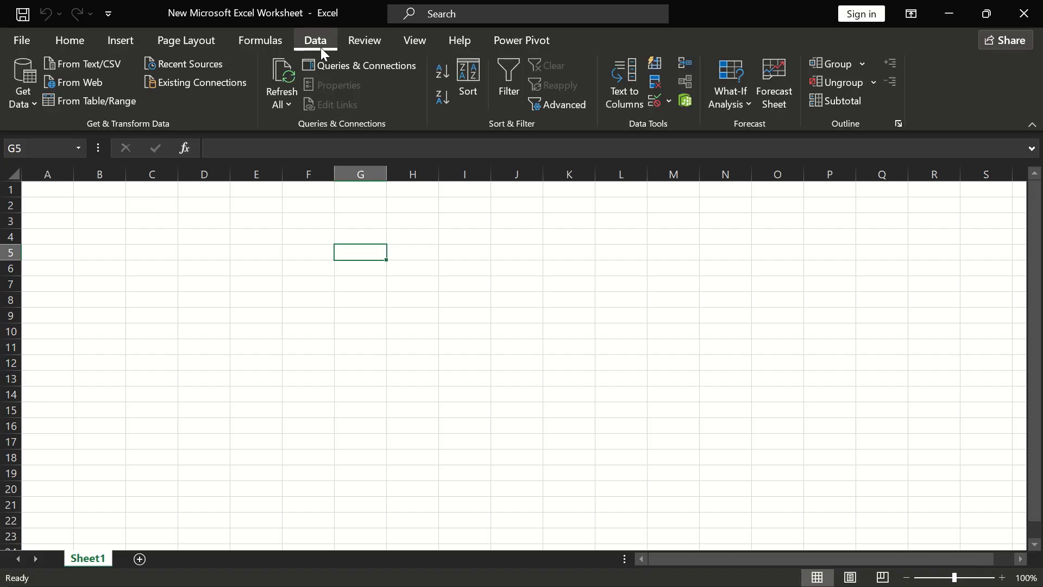
{"action": "left_click", "coordinate": [21, 95]}
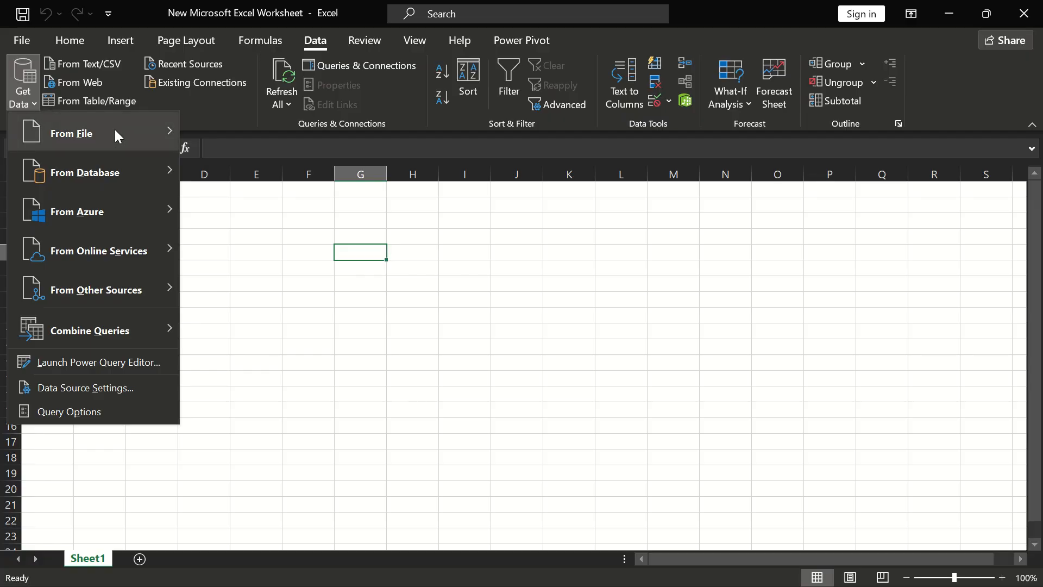
{"action": "mouse_move", "coordinate": [115, 133]}
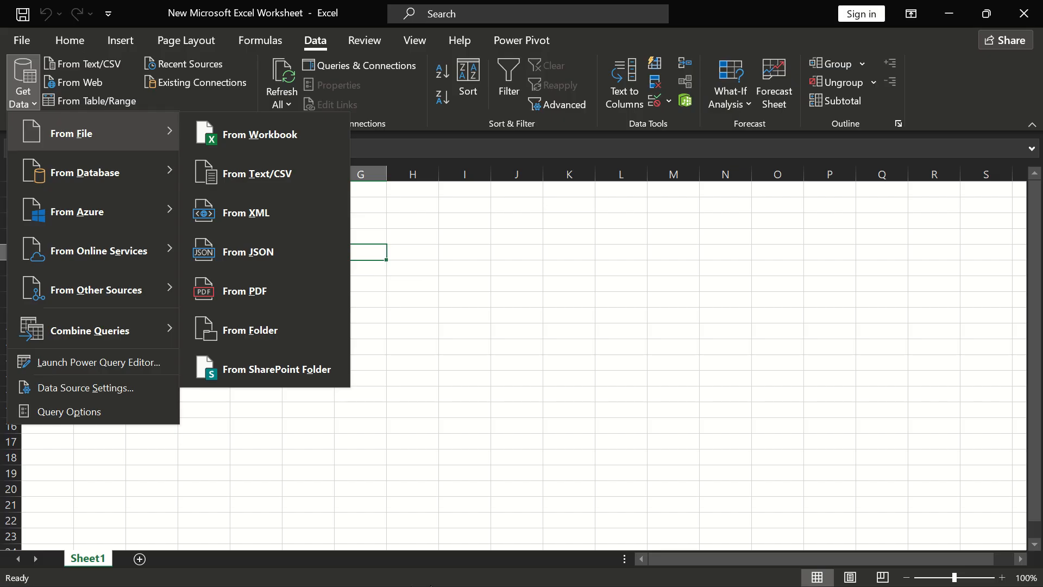
{"action": "key", "text": "super"}
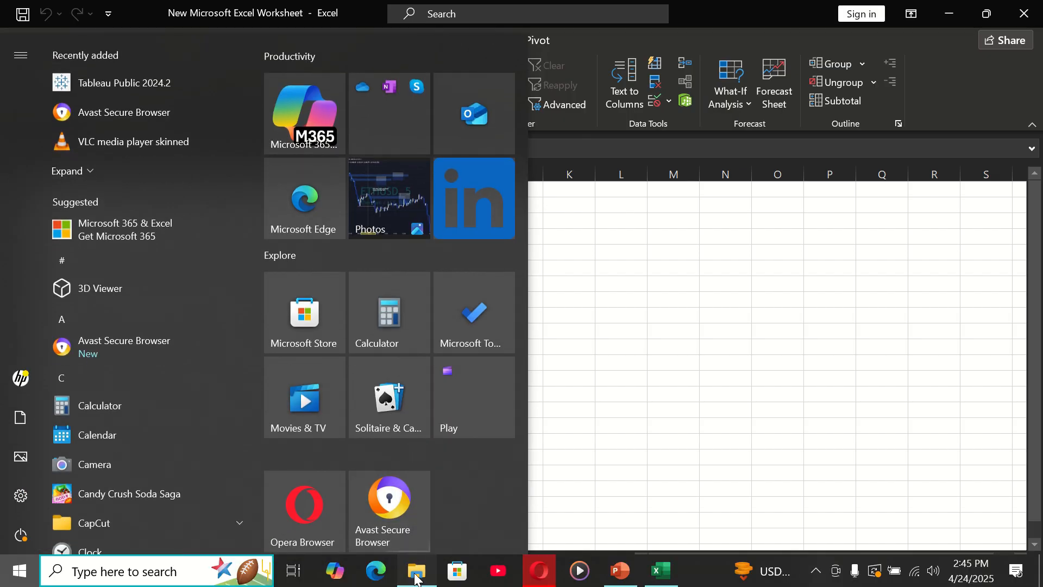
{"action": "left_click", "coordinate": [417, 573]}
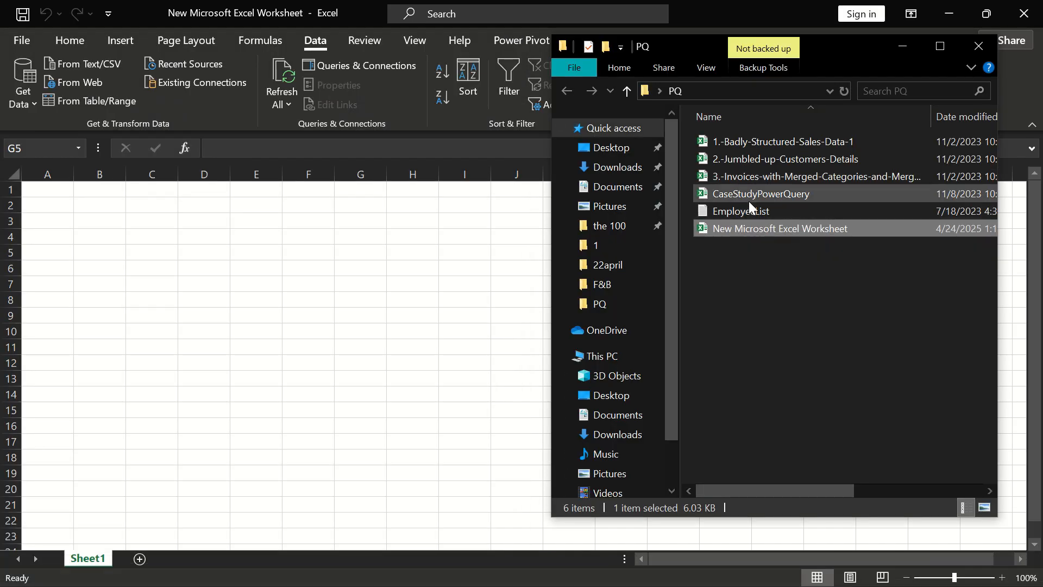
{"action": "left_click", "coordinate": [765, 162]}
{"action": "scroll", "coordinate": [764, 162], "scroll_direction": "right", "scroll_amount": 3}
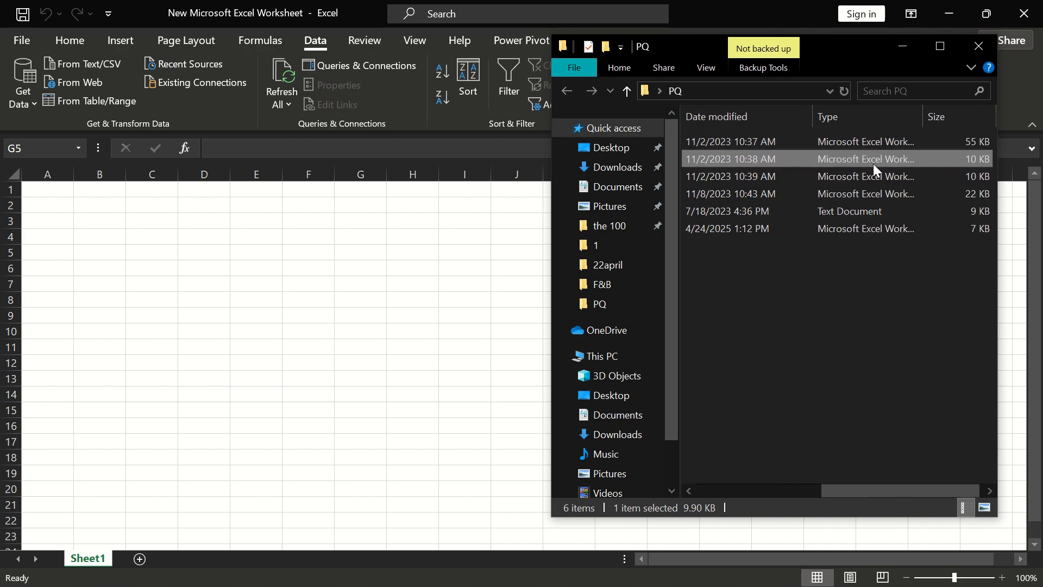
{"action": "left_click", "coordinate": [903, 45]}
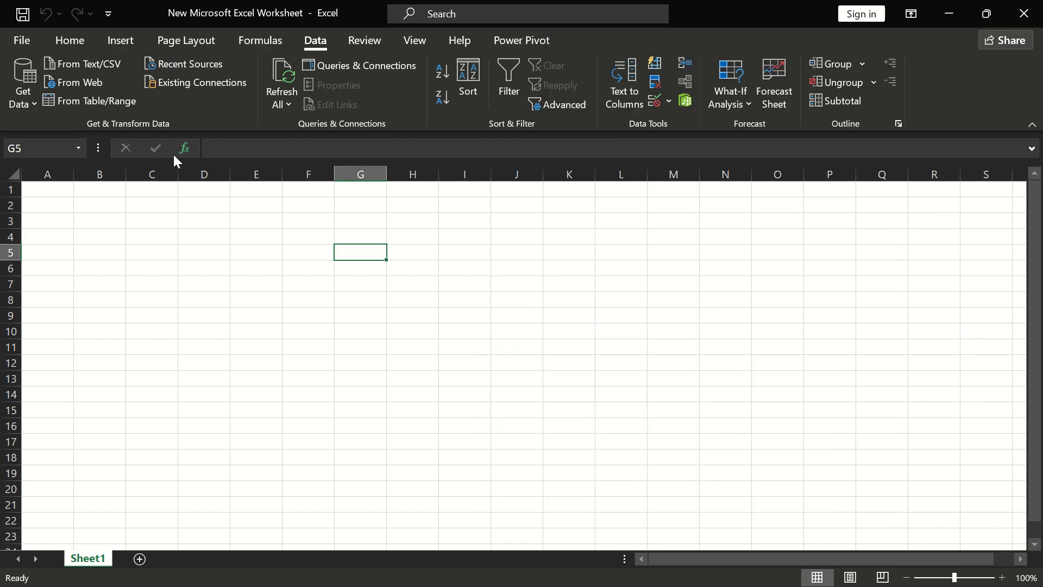
- Import data from the workbook 2.-Jumbled-up-Customers-Details in the PQ folder on the Desktop
{"action": "left_click", "coordinate": [29, 92]}
{"action": "mouse_move", "coordinate": [73, 130]}
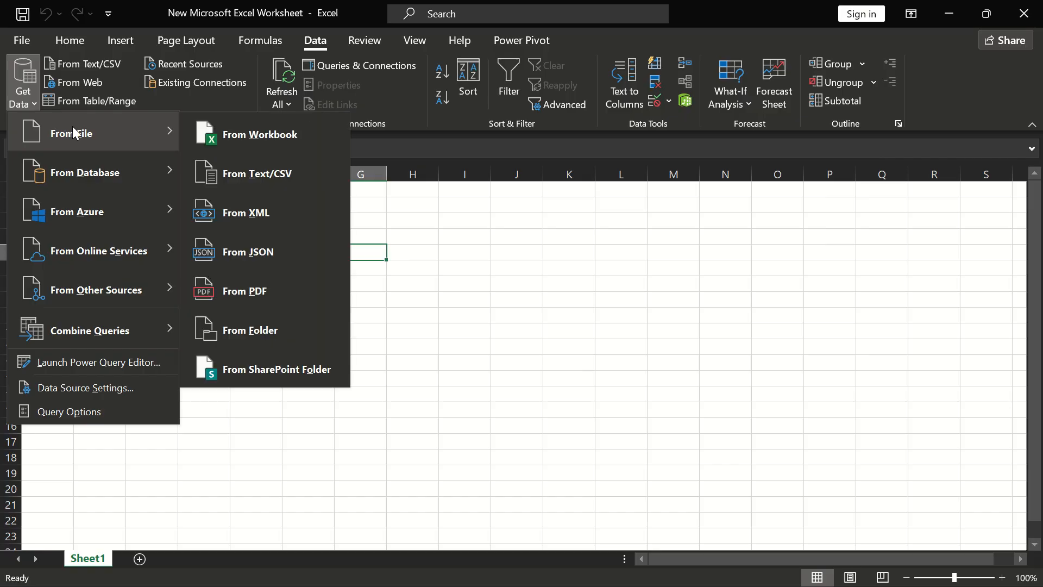
{"action": "left_click", "coordinate": [259, 138]}
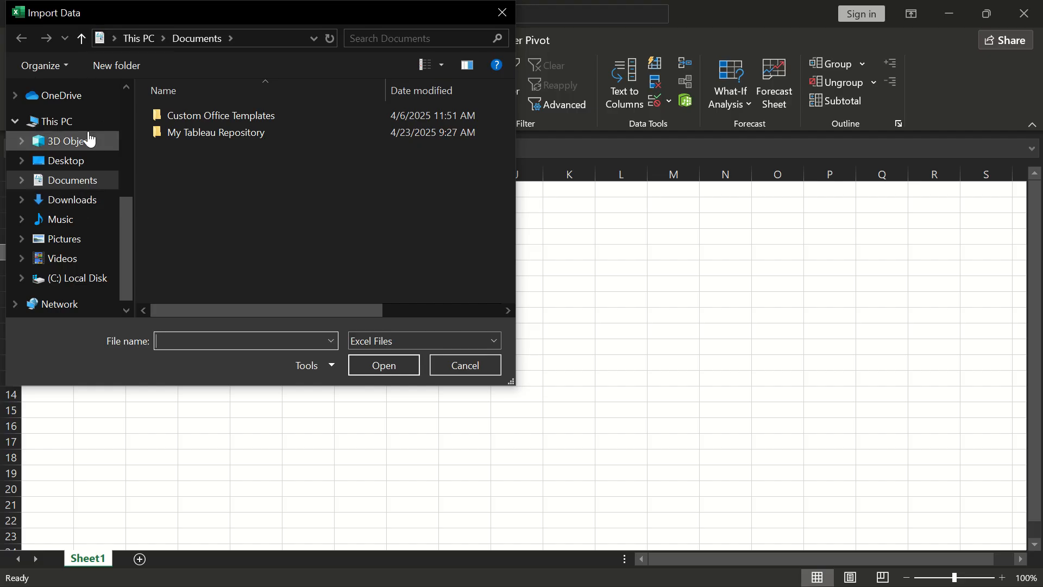
{"action": "left_click", "coordinate": [86, 161]}
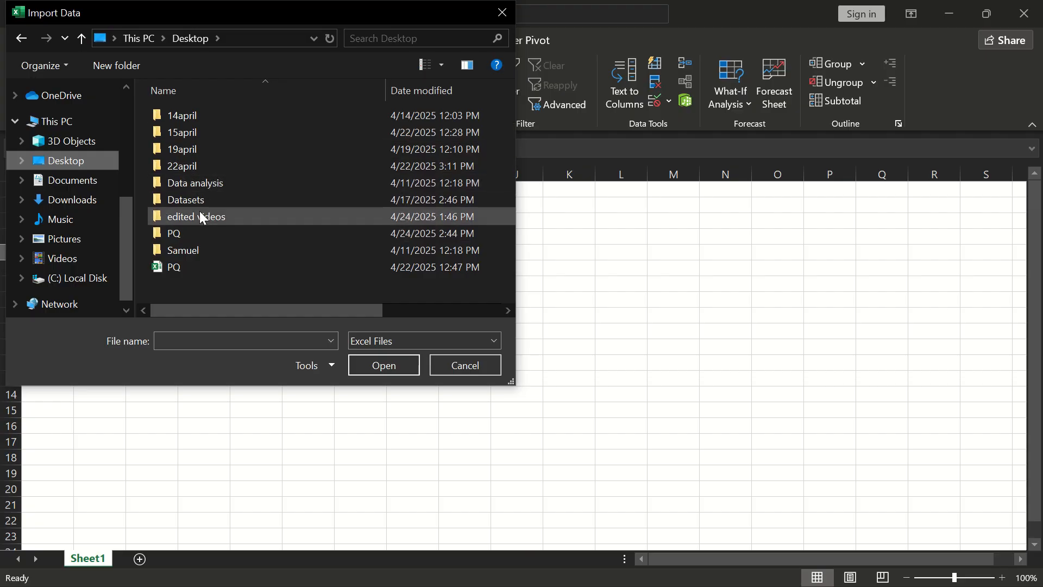
{"action": "double_click", "coordinate": [211, 182]}
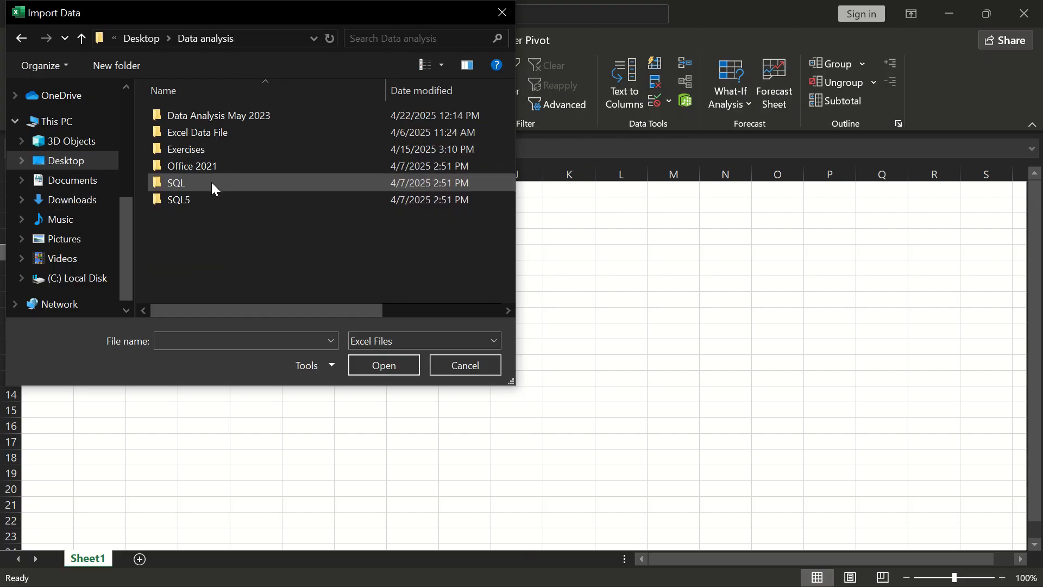
{"action": "left_click", "coordinate": [20, 39]}
{"action": "double_click", "coordinate": [178, 233]}
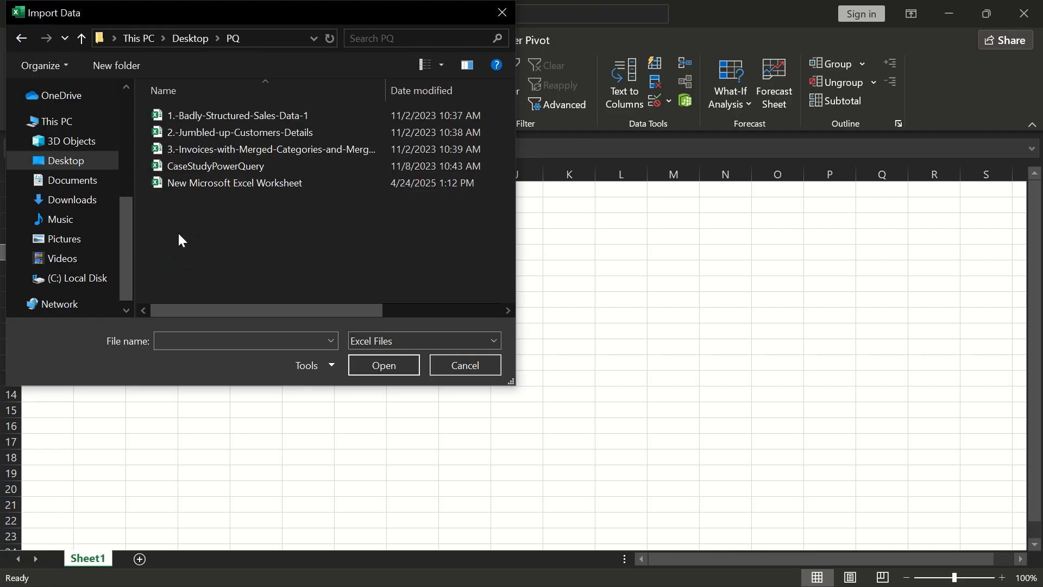
{"action": "double_click", "coordinate": [202, 128]}
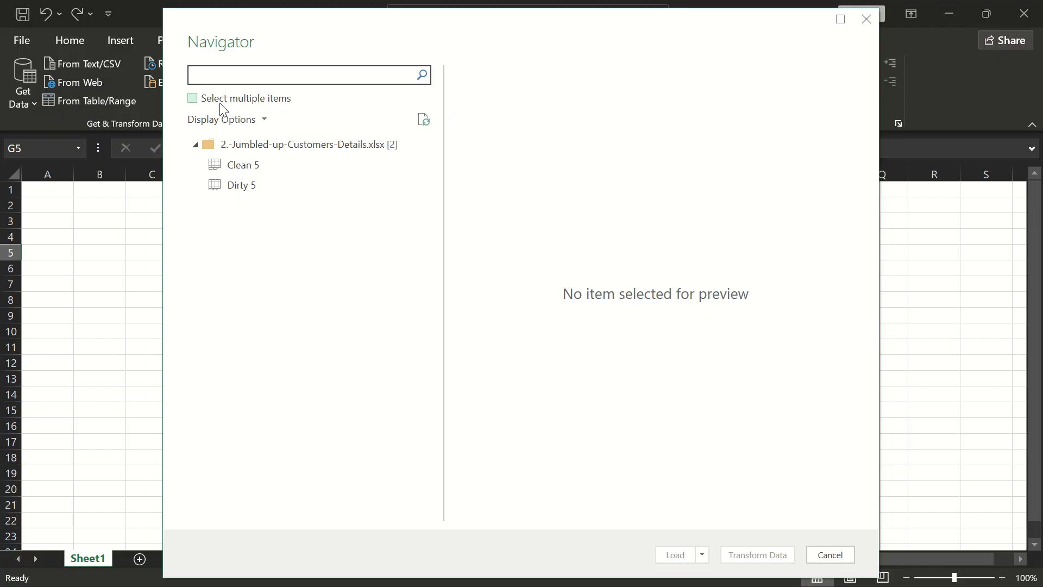
- Allow multiple items to be selected for import, include the Clean 5 sheet and examine its preview
{"action": "left_click", "coordinate": [195, 102]}
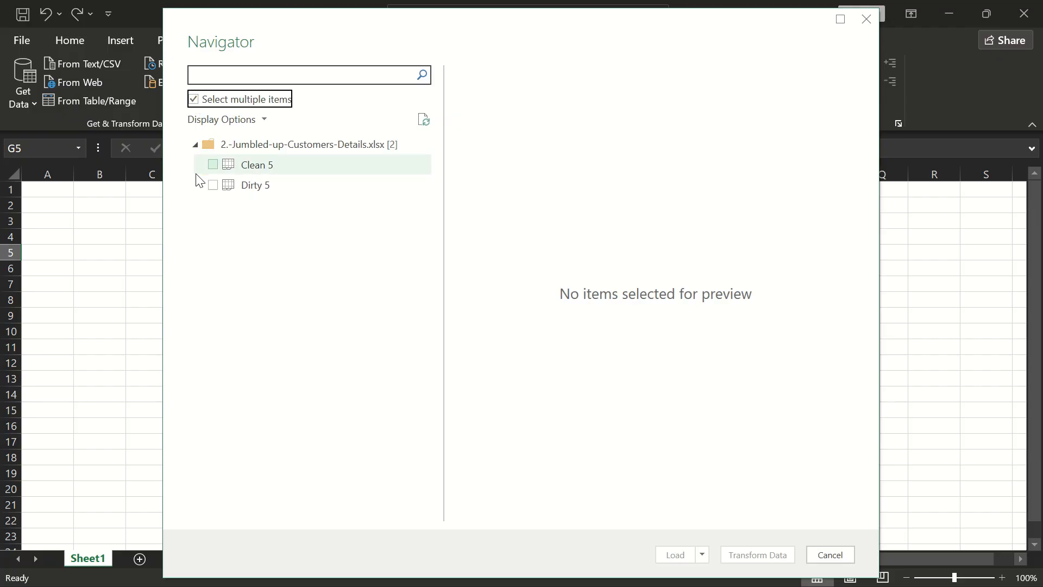
{"action": "left_click", "coordinate": [213, 165]}
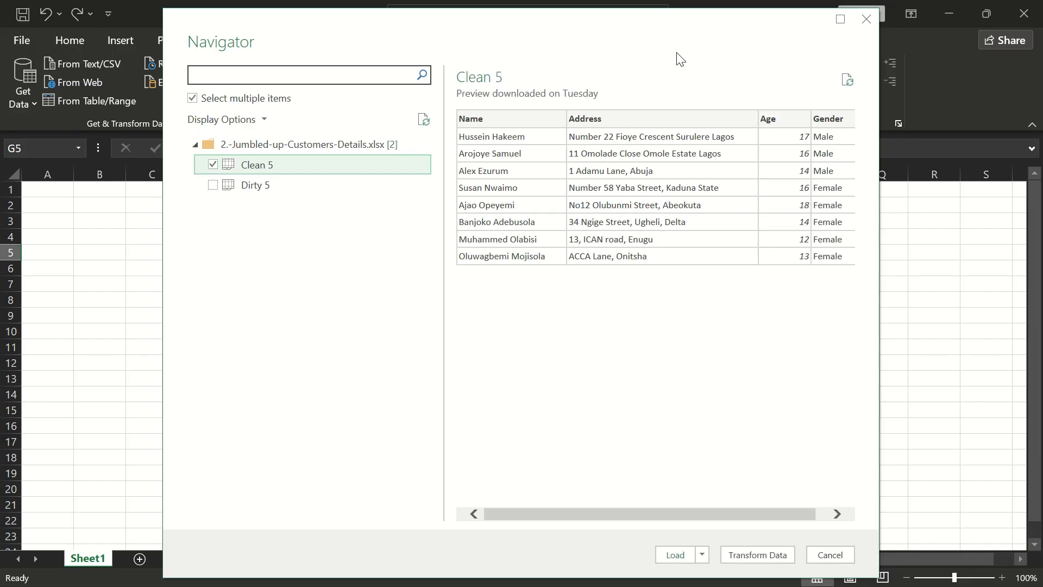
{"action": "scroll", "coordinate": [701, 142], "scroll_direction": "right", "scroll_amount": 1}
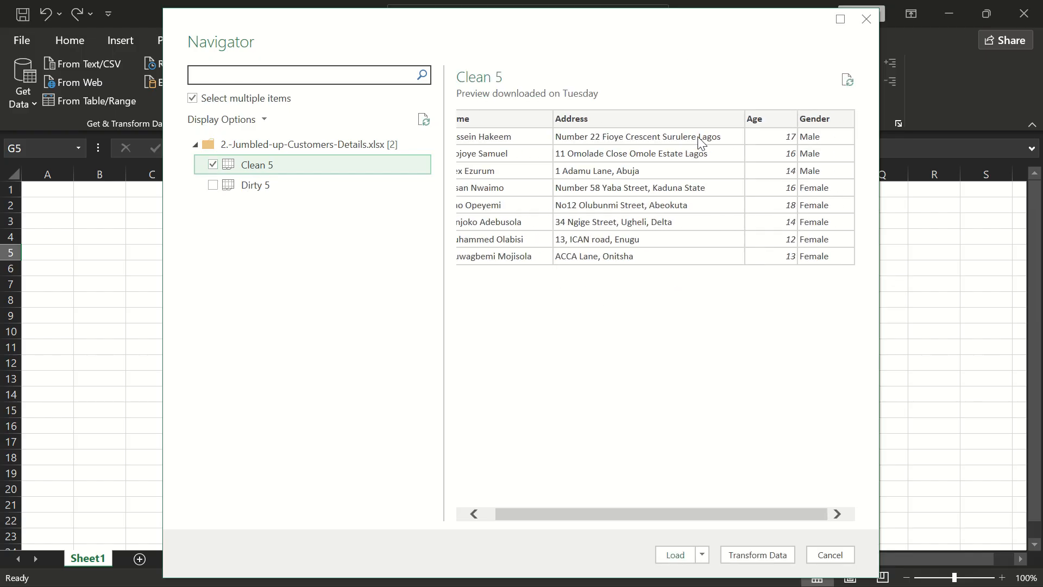
{"action": "scroll", "coordinate": [701, 142], "scroll_direction": "left", "scroll_amount": 1}
{"action": "scroll", "coordinate": [701, 142], "scroll_direction": "right", "scroll_amount": 1}
{"action": "scroll", "coordinate": [701, 142], "scroll_direction": "left", "scroll_amount": 1}
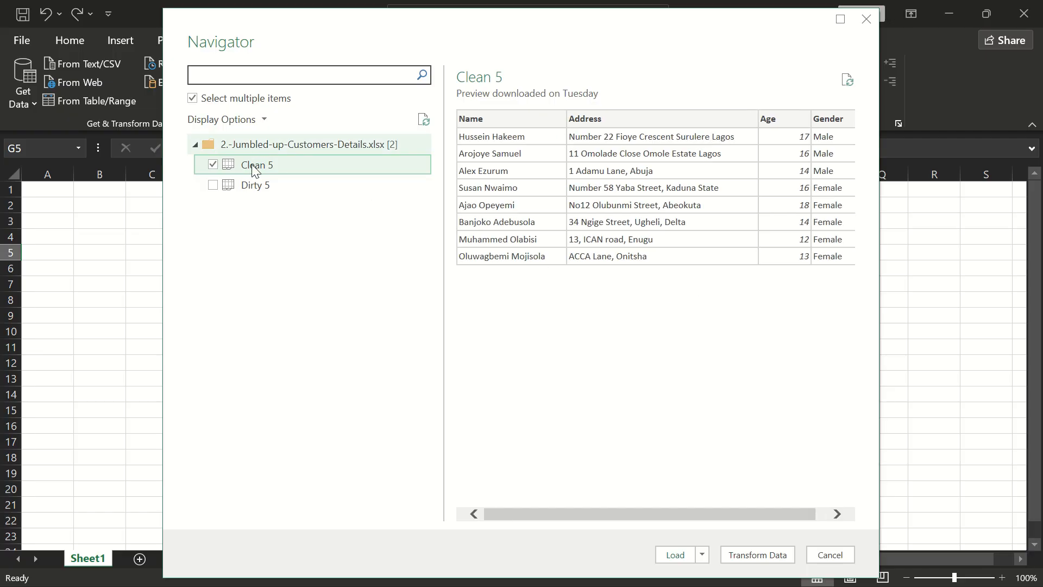
- Add the Dirty 5 sheet to the import selection and open both sheets for transformation in the Power Query Editor
{"action": "left_click", "coordinate": [216, 191]}
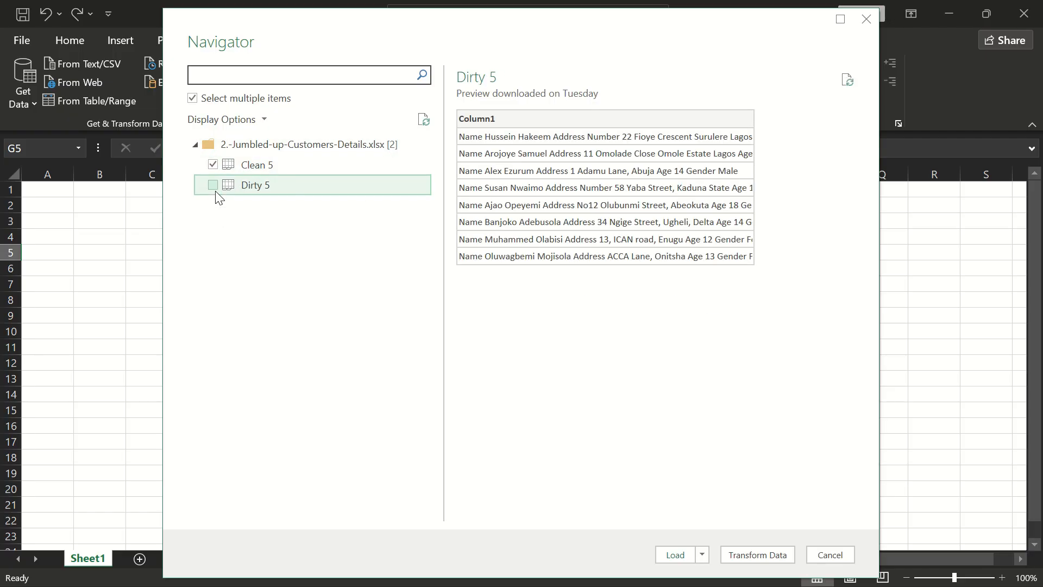
{"action": "left_click", "coordinate": [213, 184]}
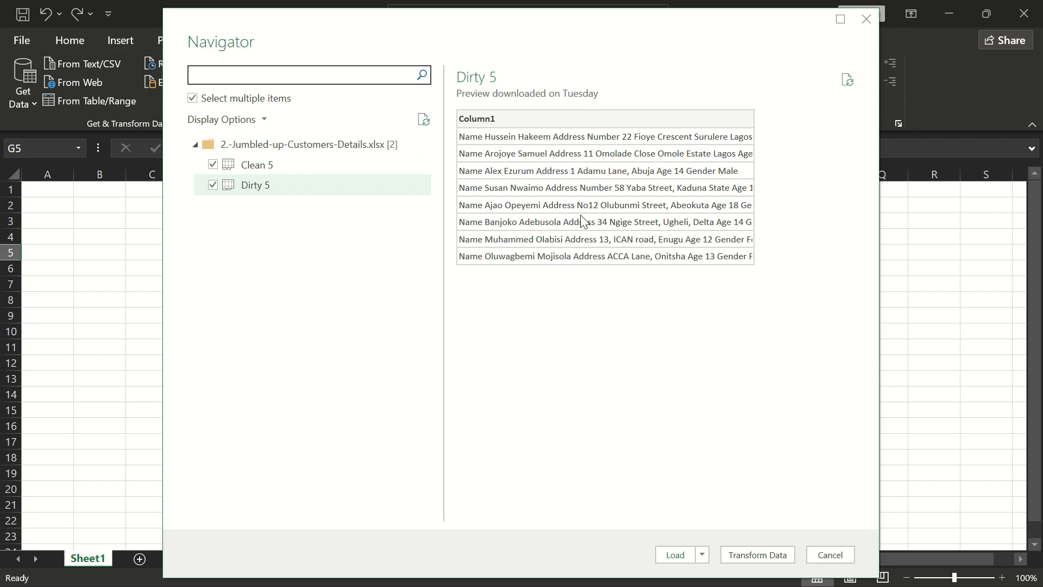
{"action": "left_click", "coordinate": [366, 160]}
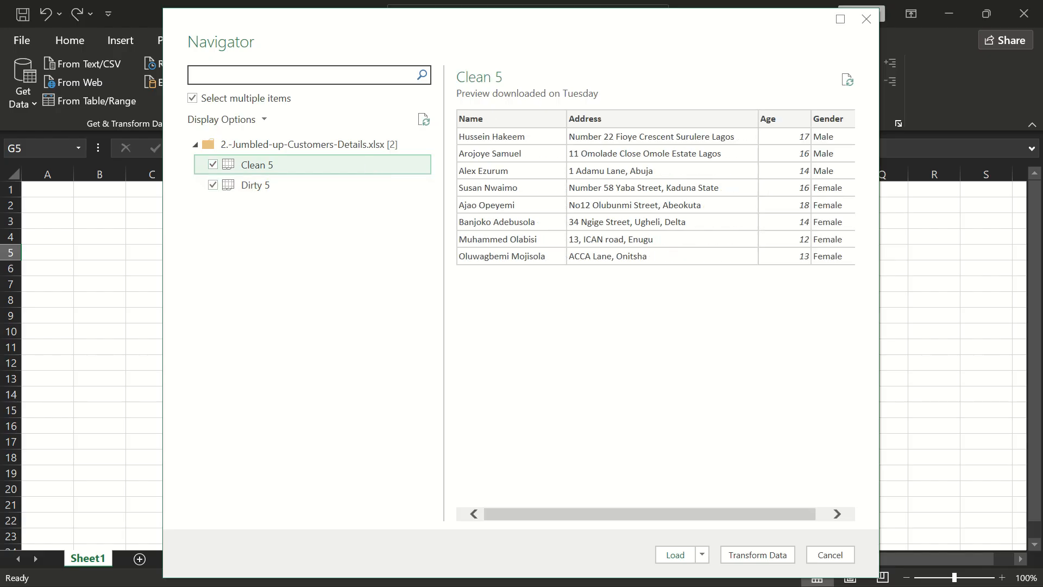
{"action": "left_click", "coordinate": [764, 557]}
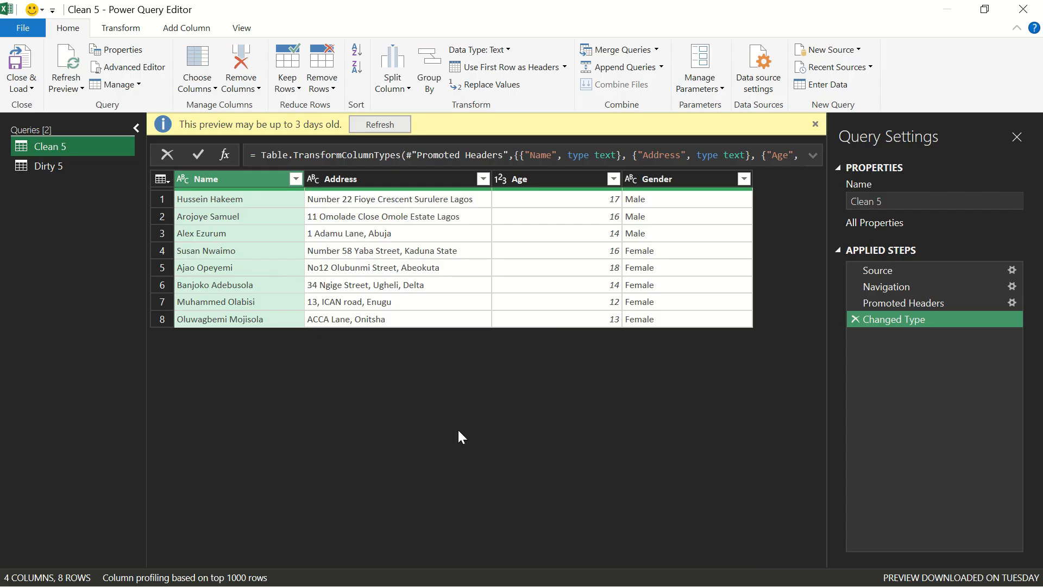
- Compare the Dirty 5 query with the Clean 5 query and dismiss the preview age notice on Dirty 5
{"action": "left_click", "coordinate": [15, 161]}
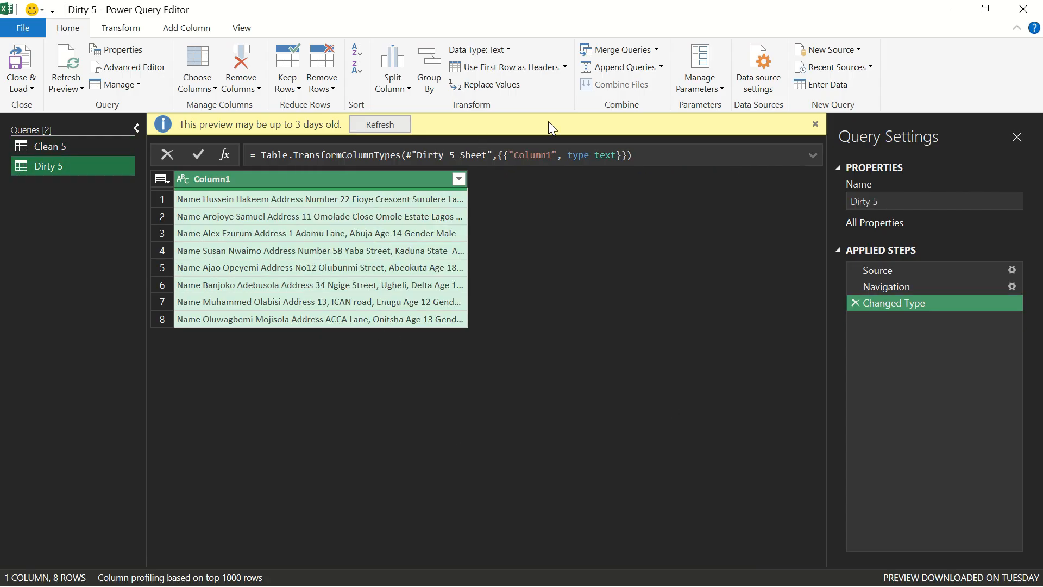
{"action": "left_click", "coordinate": [815, 125]}
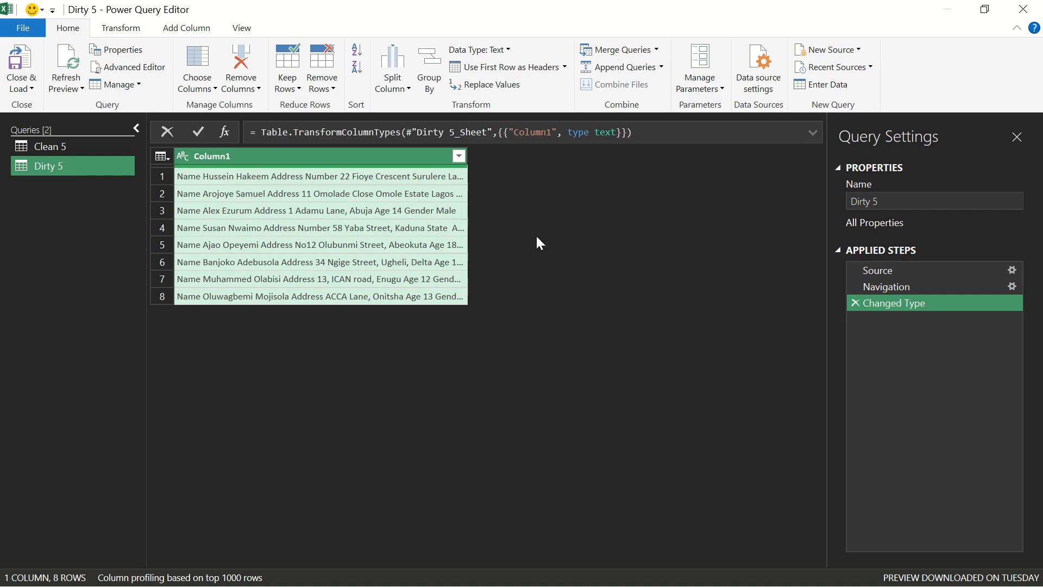
{"action": "left_click", "coordinate": [107, 151]}
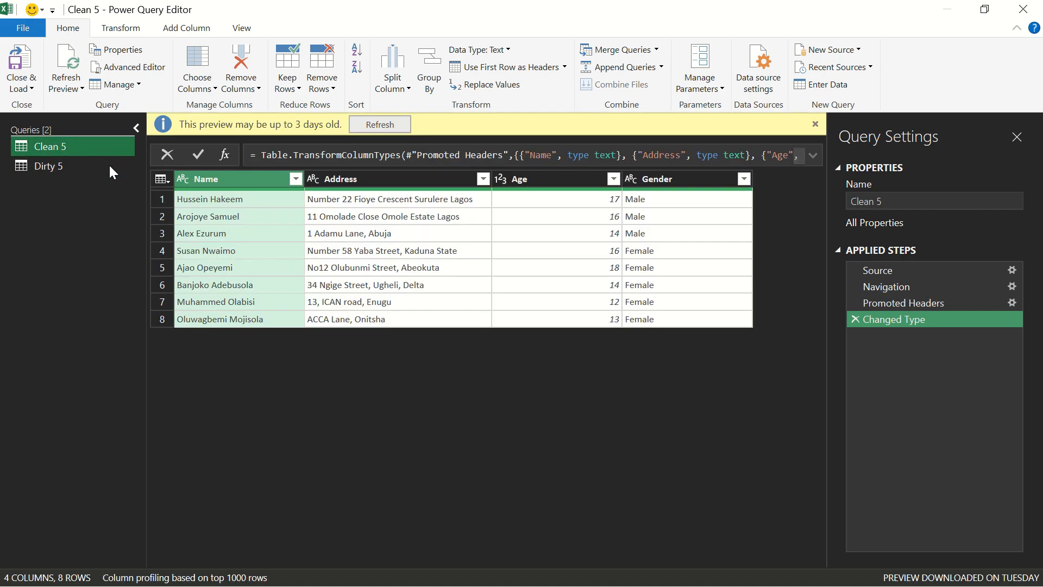
{"action": "left_click", "coordinate": [110, 168]}
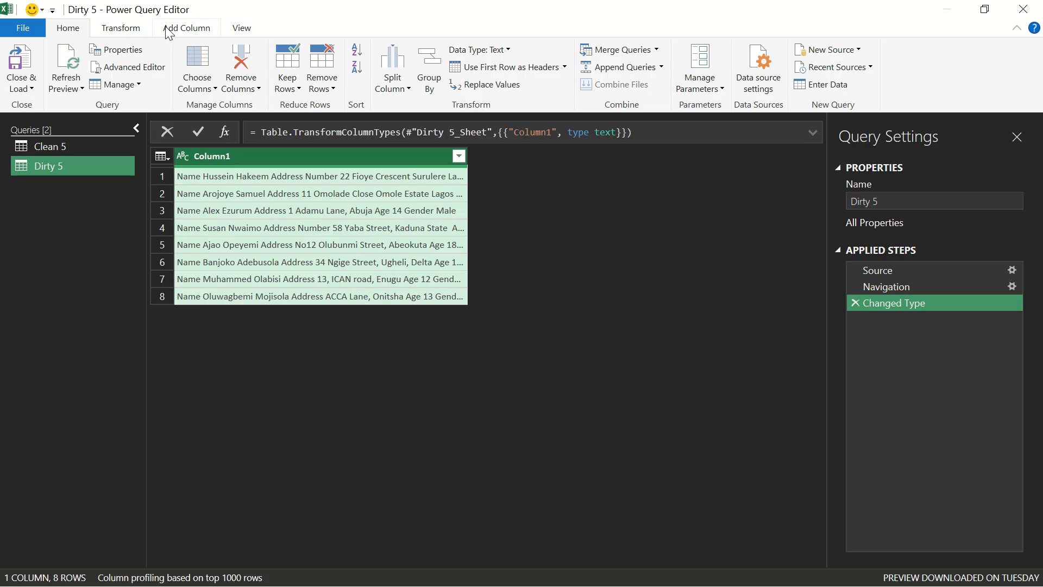
- Split Column1 of the Dirty 5 query by the Space delimiter at the left-most occurrence
{"action": "left_click", "coordinate": [137, 32]}
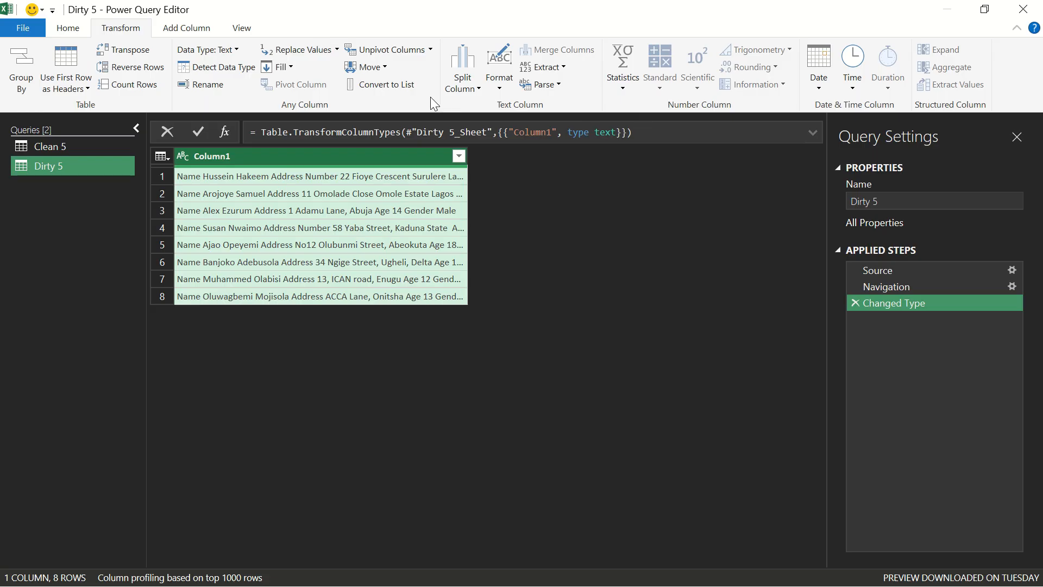
{"action": "left_click", "coordinate": [464, 88]}
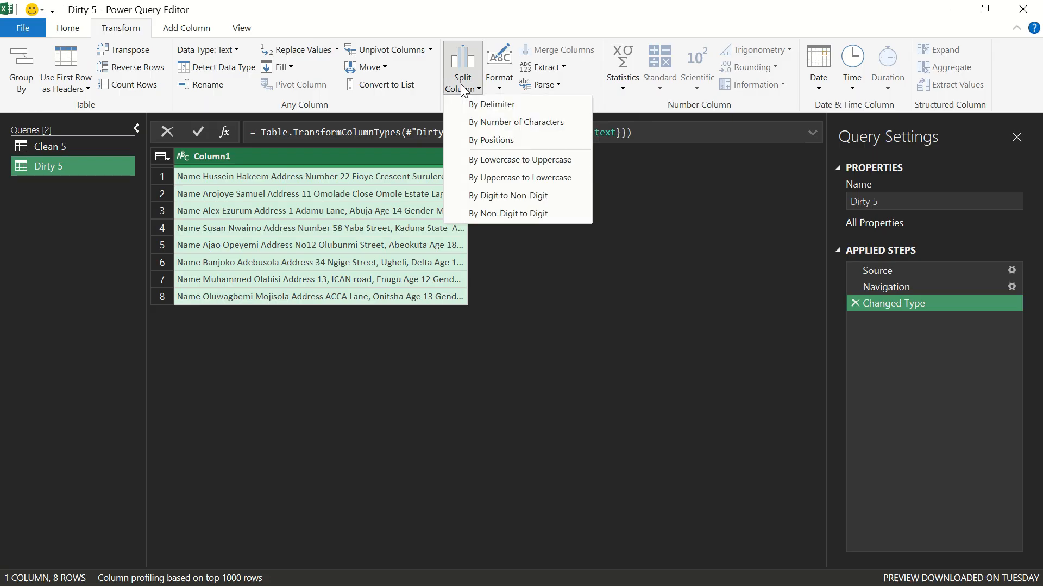
{"action": "left_click", "coordinate": [514, 104]}
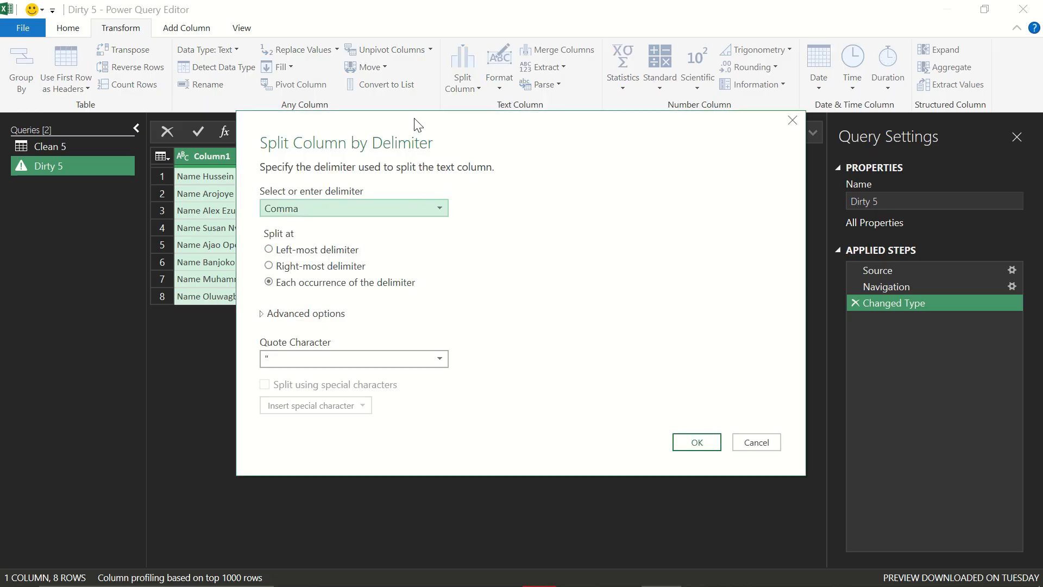
{"action": "left_click_drag", "start_coordinate": [419, 127], "coordinate": [615, 113]}
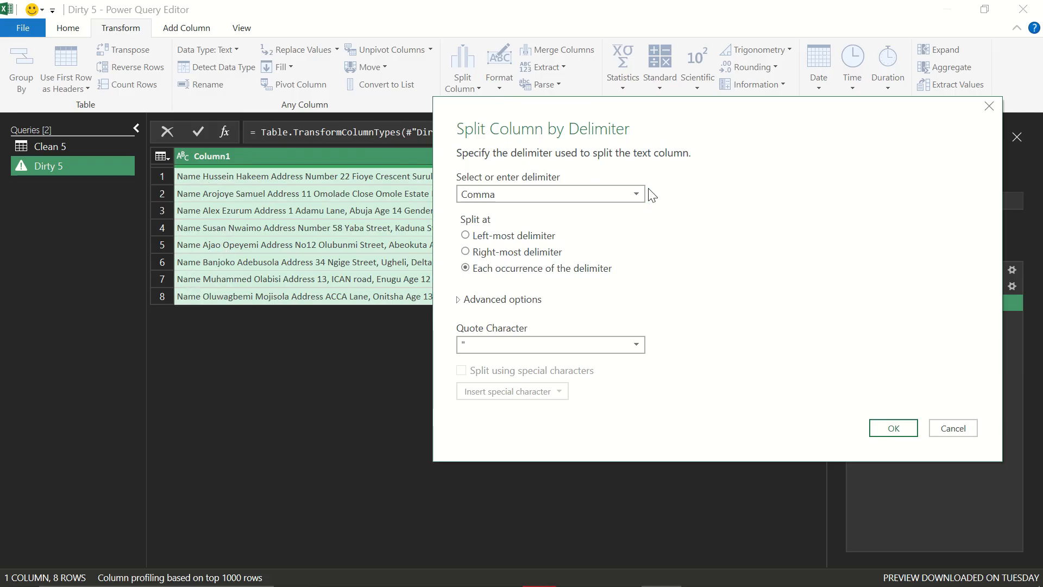
{"action": "left_click", "coordinate": [624, 194]}
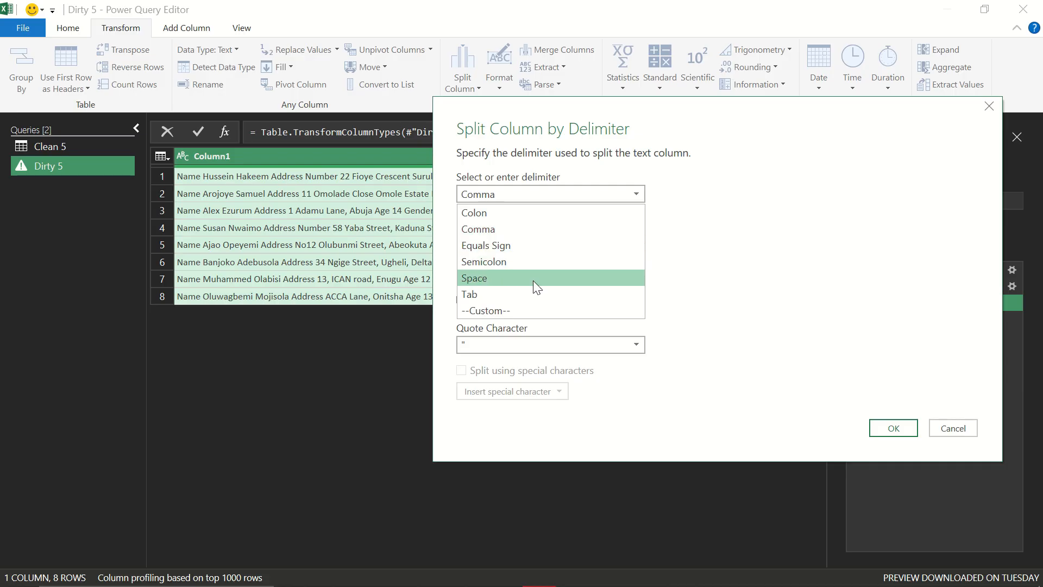
{"action": "left_click", "coordinate": [505, 278]}
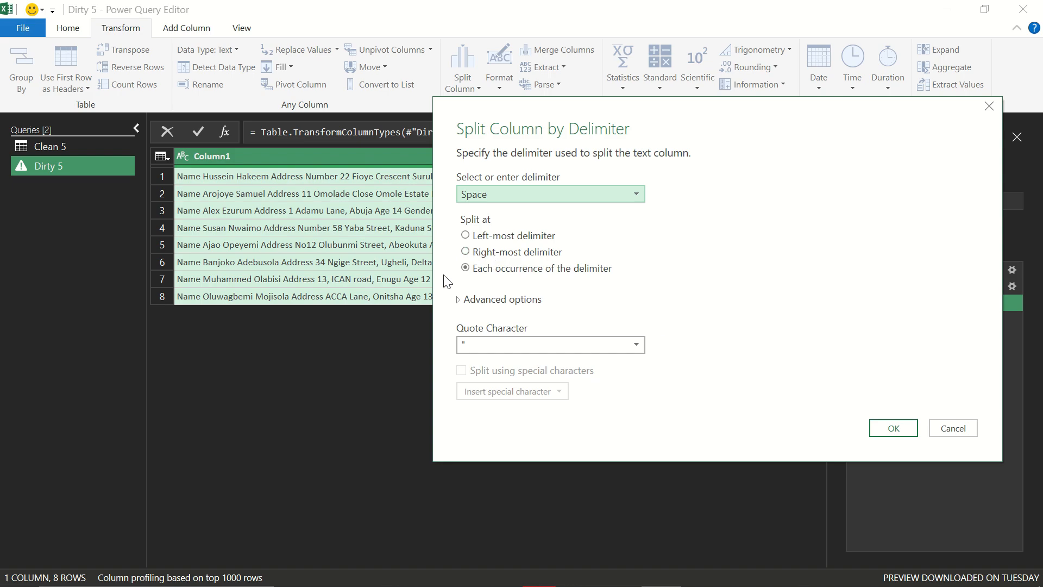
{"action": "left_click", "coordinate": [515, 245]}
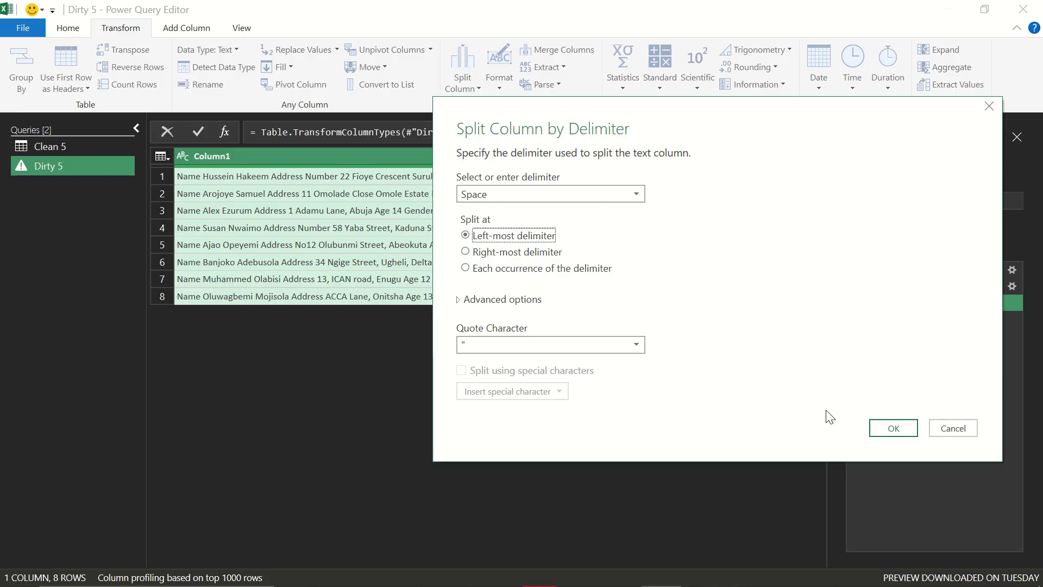
{"action": "left_click", "coordinate": [877, 427]}
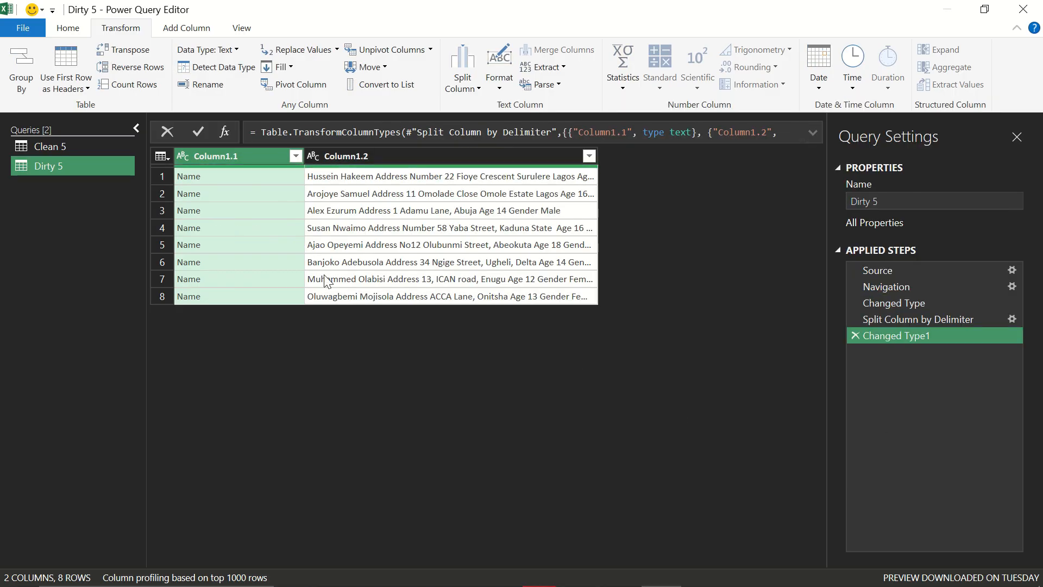
- Split Column1.2 of the Dirty 5 query by the Space delimiter at the left-most occurrence
{"action": "left_click", "coordinate": [292, 249]}
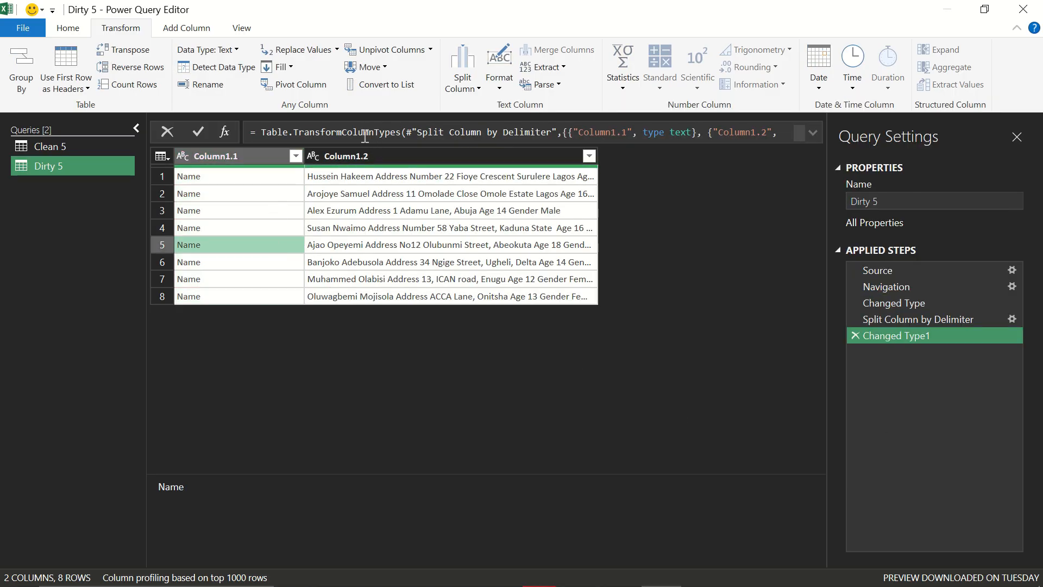
{"action": "left_click", "coordinate": [357, 162]}
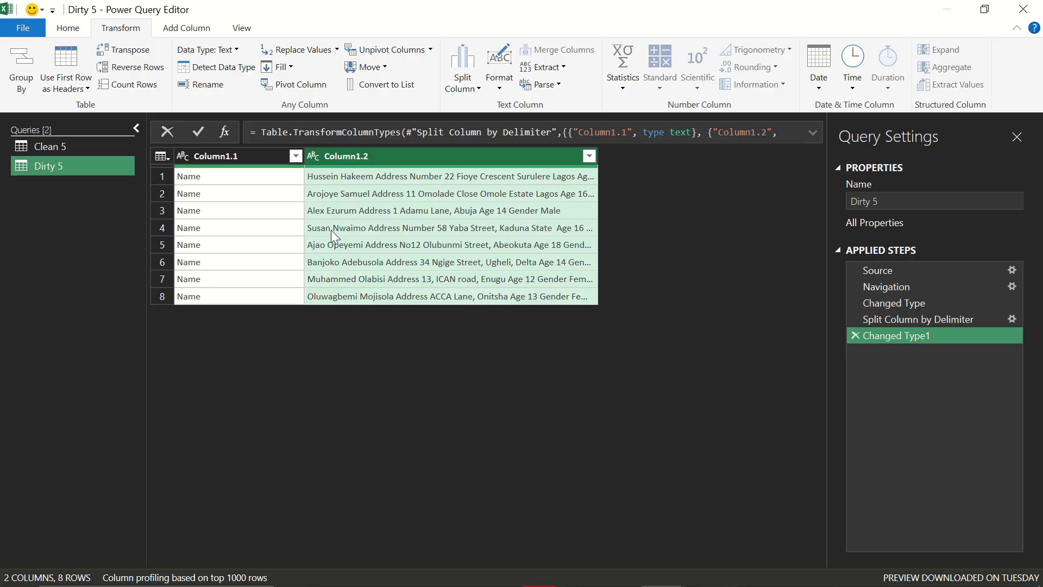
{"action": "left_click", "coordinate": [470, 91]}
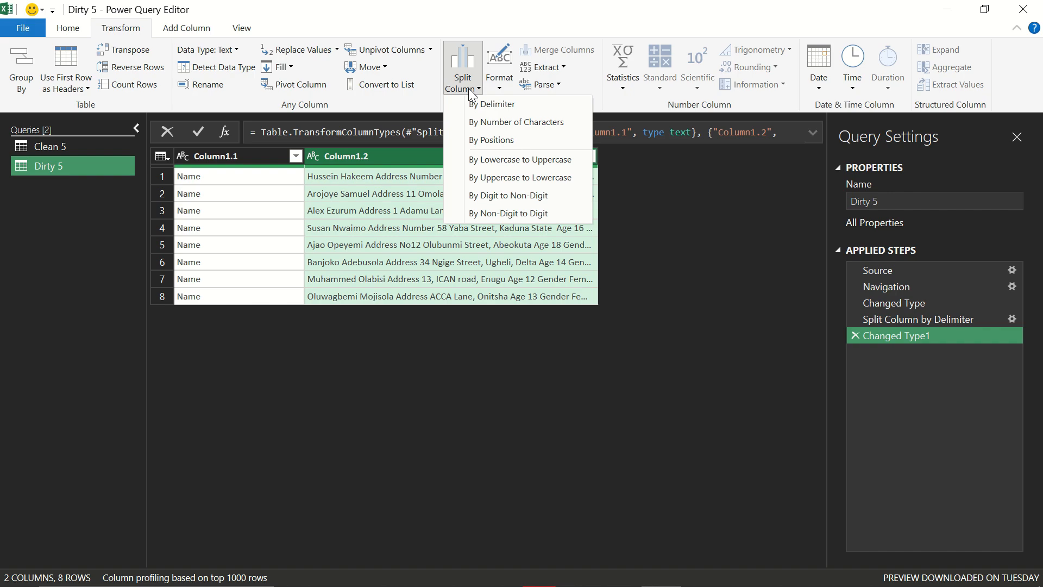
{"action": "left_click", "coordinate": [506, 109]}
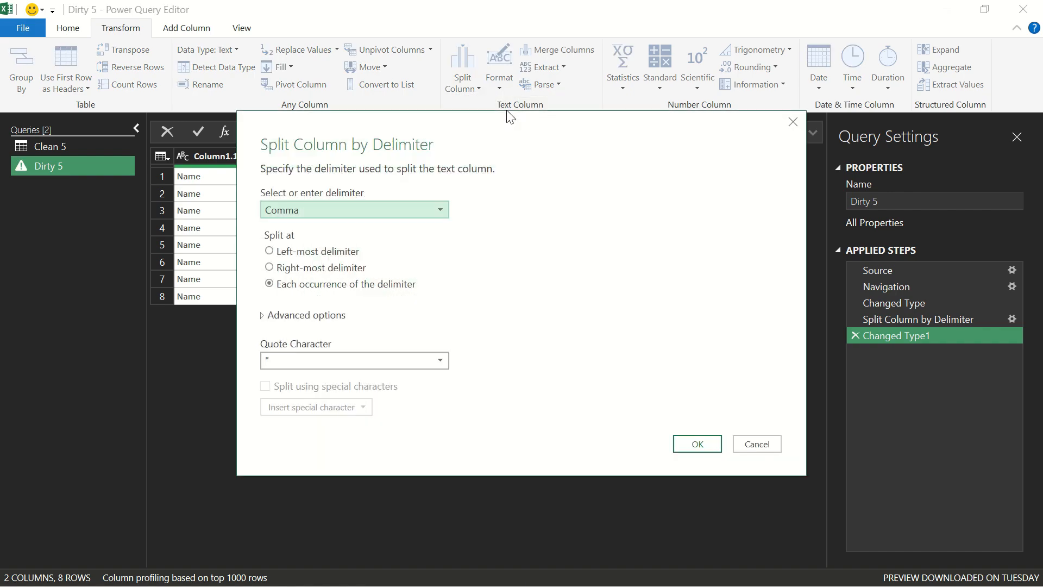
{"action": "left_click", "coordinate": [427, 216]}
{"action": "left_click", "coordinate": [361, 286]}
{"action": "left_click", "coordinate": [331, 254]}
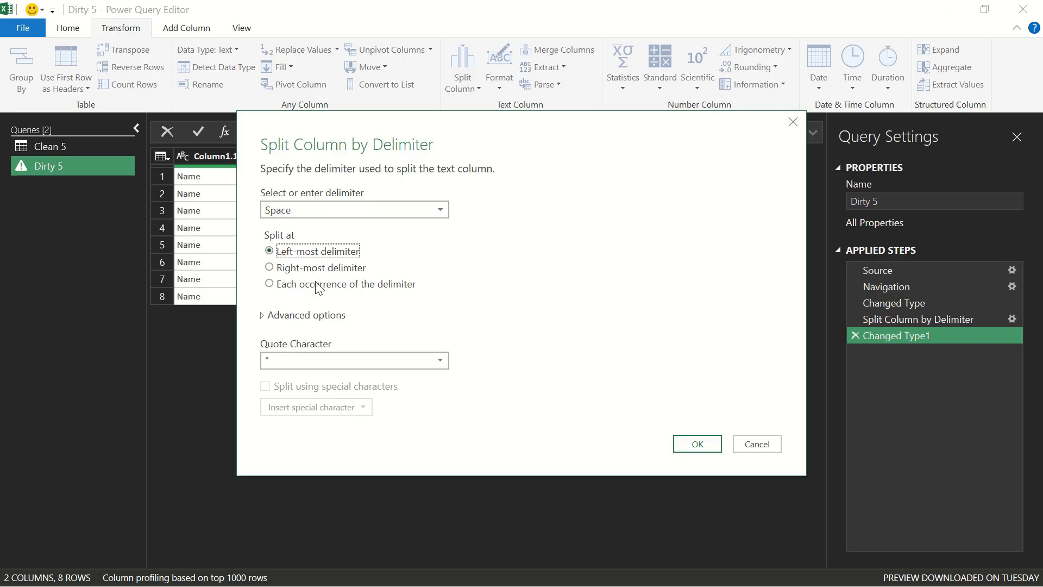
{"action": "left_click", "coordinate": [698, 444]}
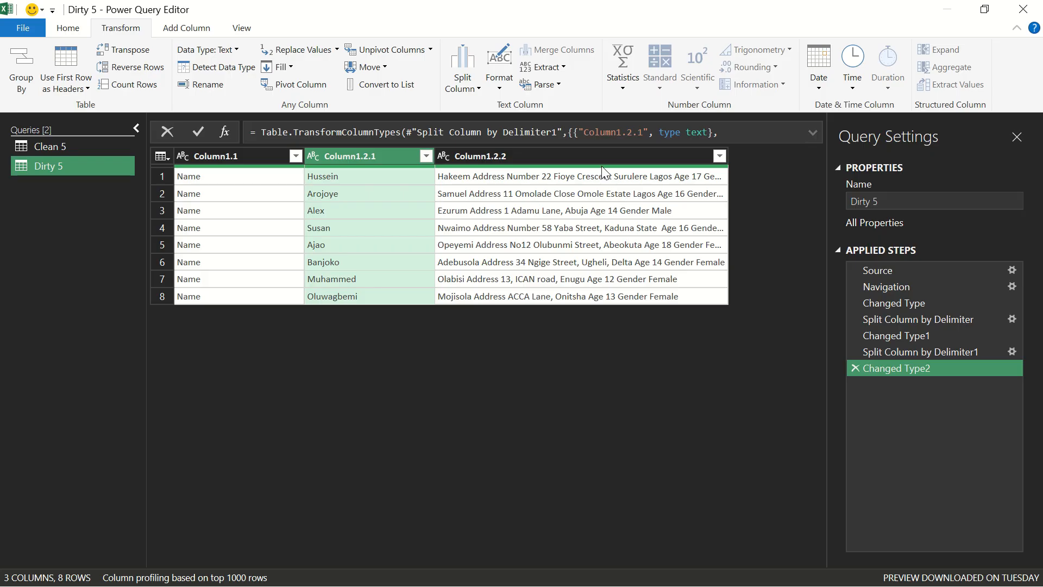
- Split Column1.2.2 by the Space delimiter at the left-most occurrence to separate the second name
{"action": "right_click", "coordinate": [579, 151]}
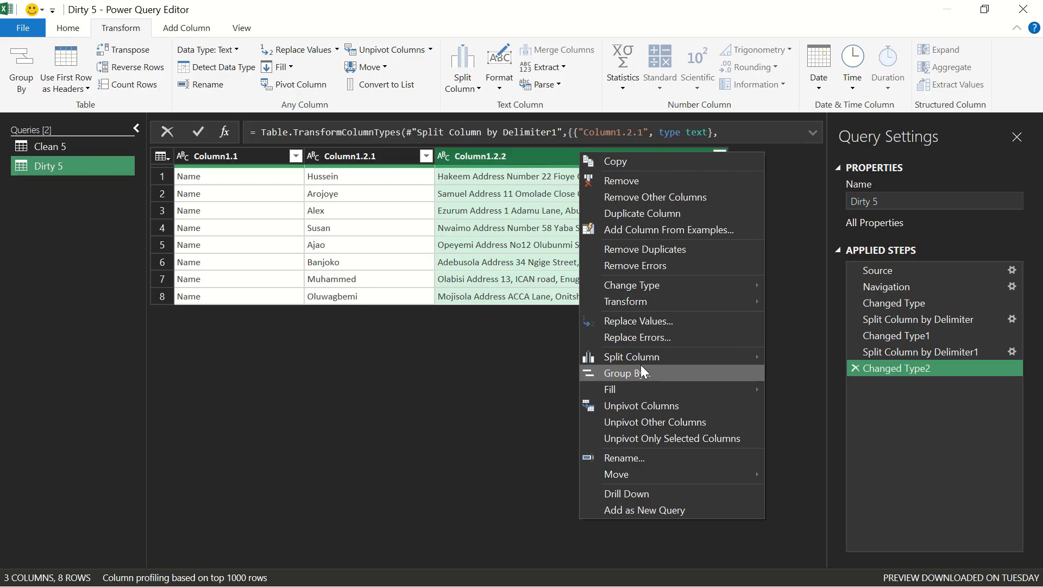
{"action": "mouse_move", "coordinate": [640, 363]}
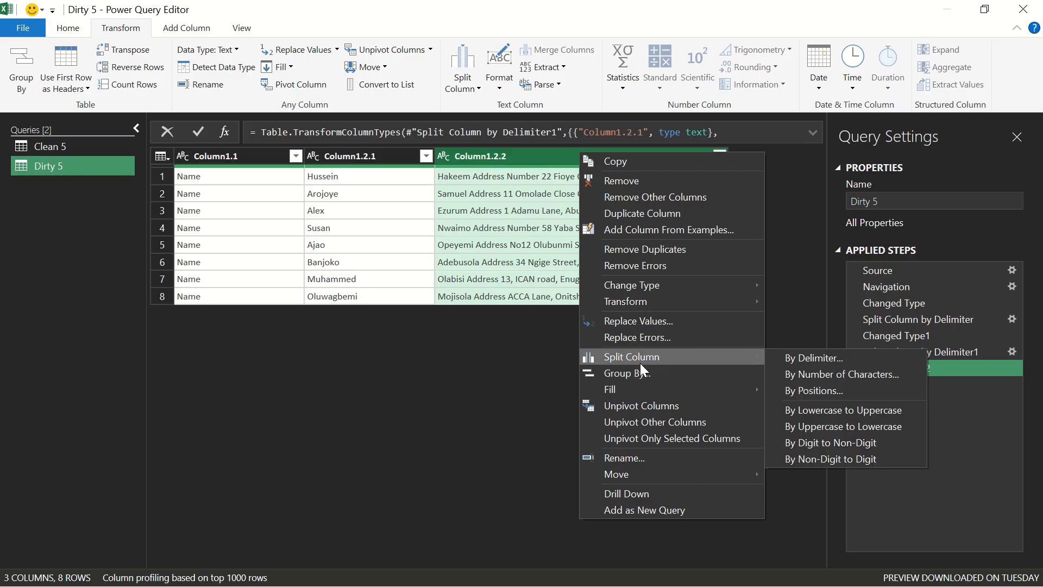
{"action": "left_click", "coordinate": [780, 357]}
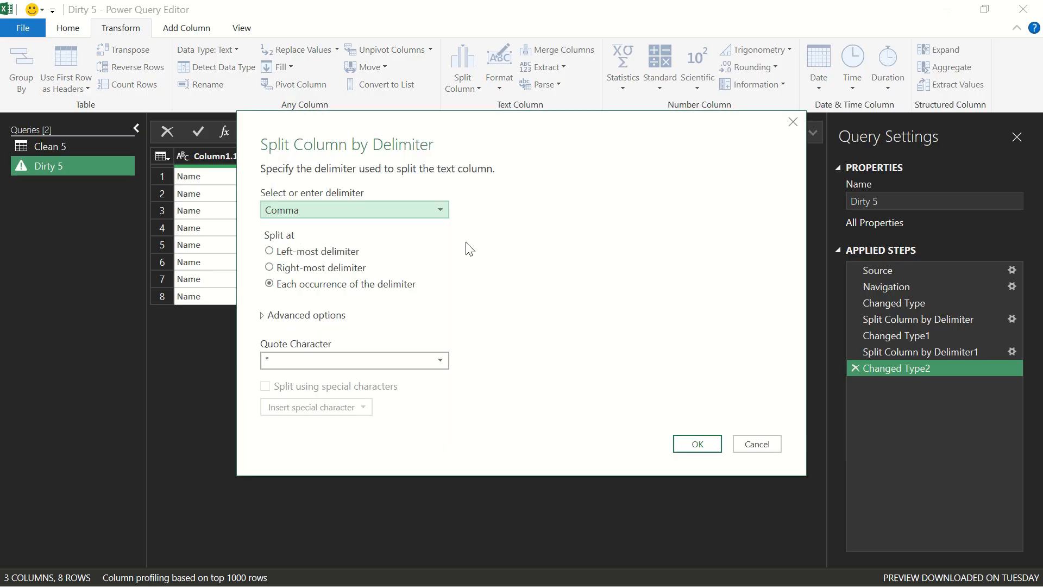
{"action": "left_click", "coordinate": [433, 213]}
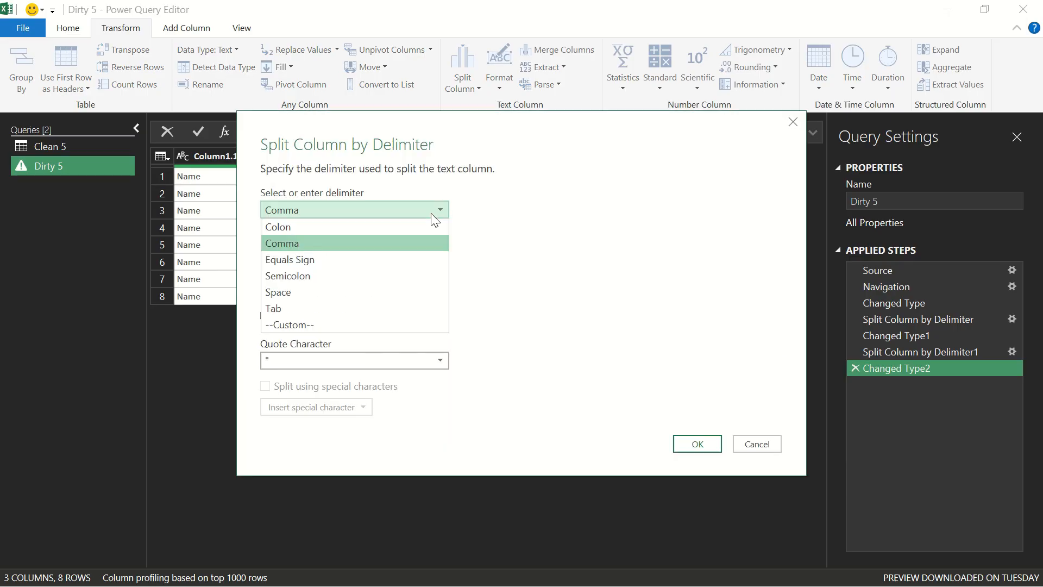
{"action": "left_click", "coordinate": [344, 294]}
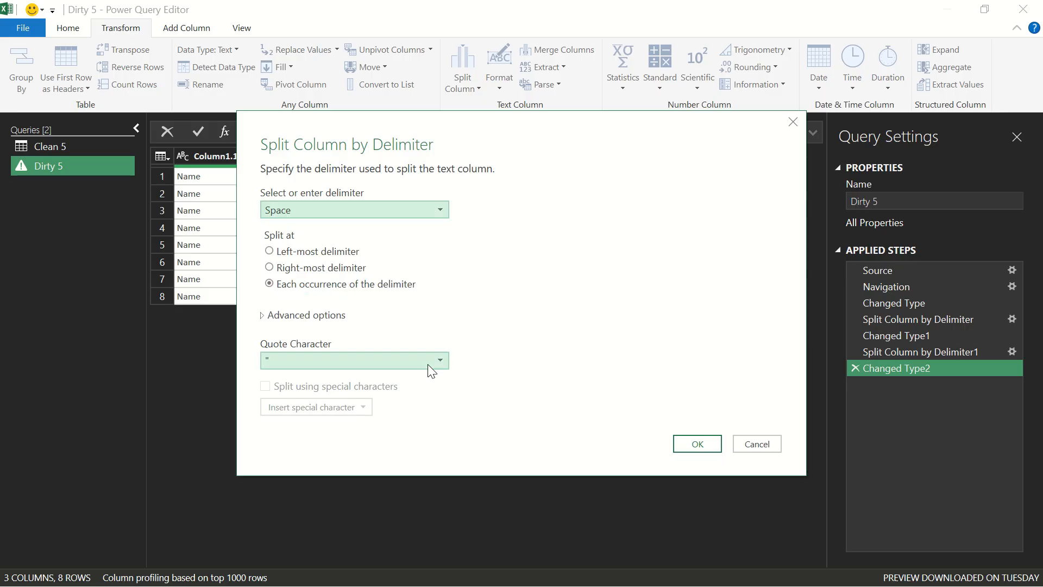
{"action": "left_click", "coordinate": [342, 260]}
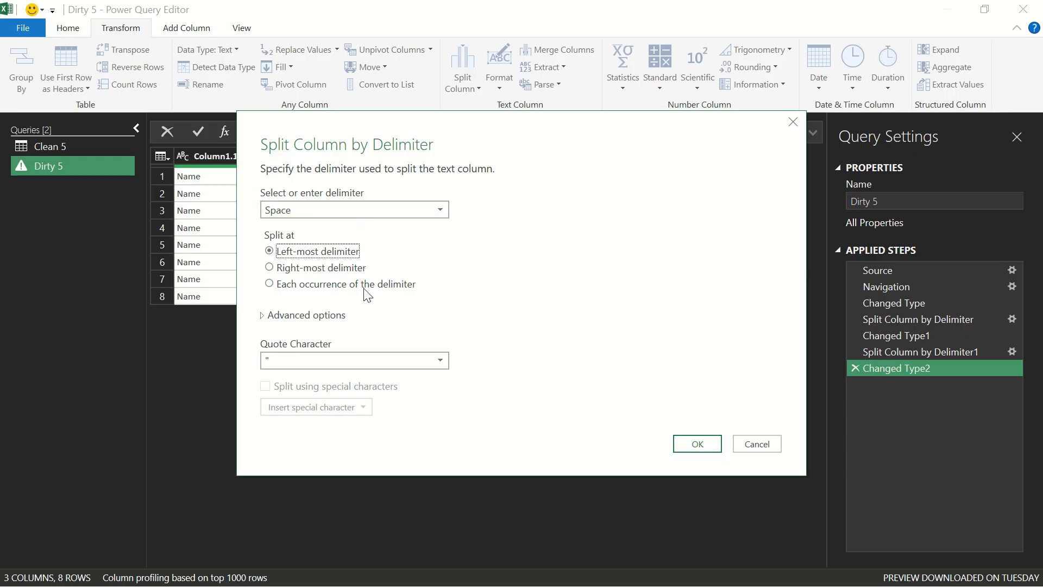
{"action": "left_click", "coordinate": [693, 447]}
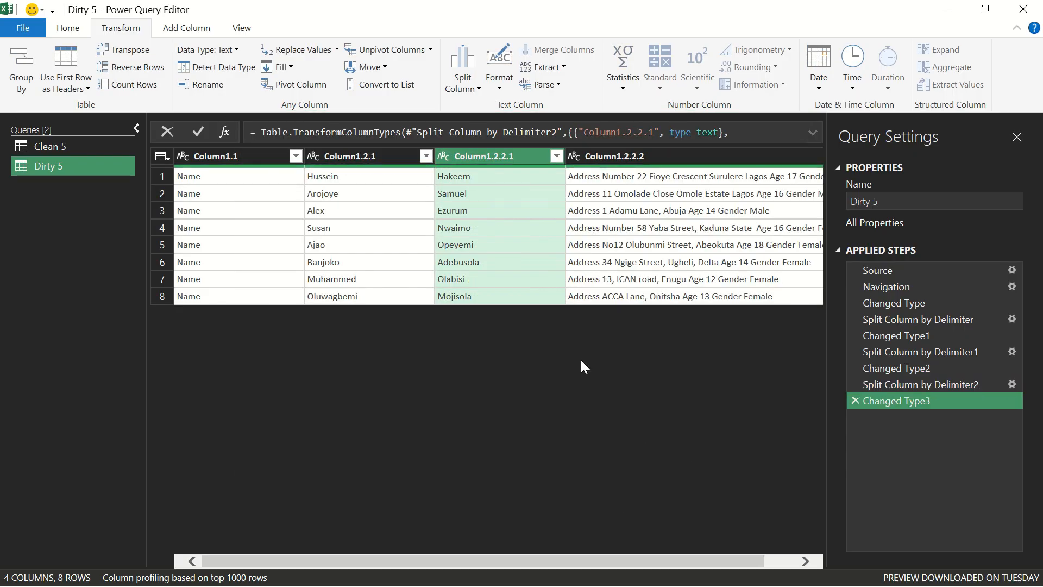
- Split Column1.2.2.2 by the Space delimiter at the left-most occurrence to separate the Address label
{"action": "scroll", "coordinate": [582, 357], "scroll_direction": "right", "scroll_amount": 1}
{"action": "scroll", "coordinate": [447, 296], "scroll_direction": "right", "scroll_amount": 1}
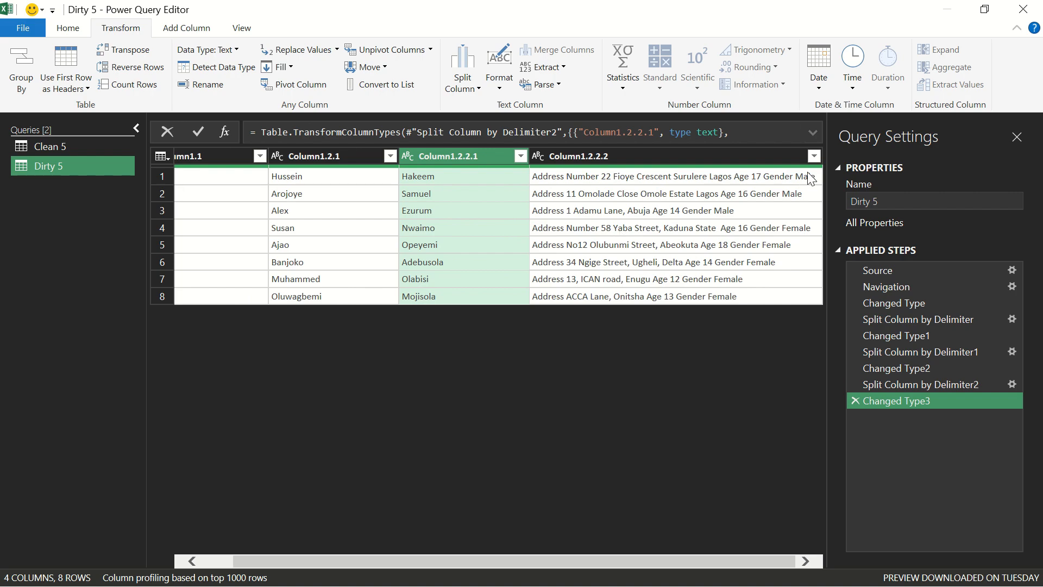
{"action": "left_click", "coordinate": [752, 158]}
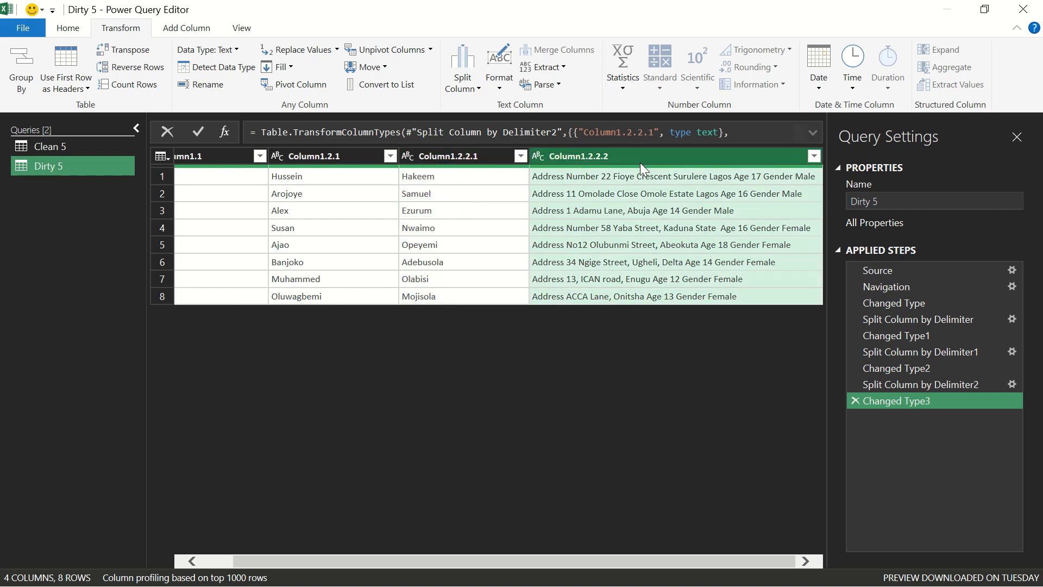
{"action": "left_click", "coordinate": [481, 86]}
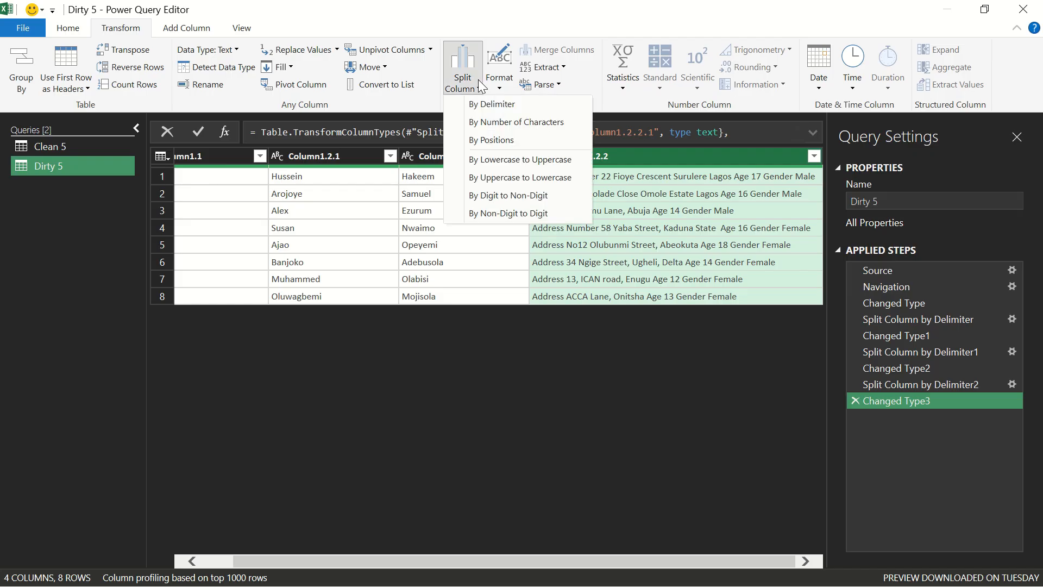
{"action": "left_click", "coordinate": [496, 103]}
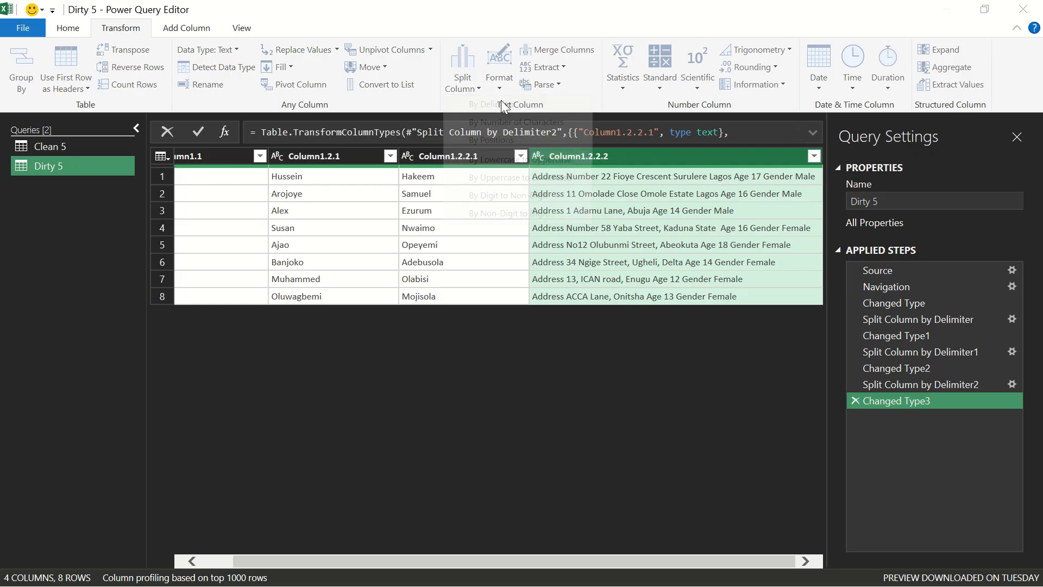
{"action": "left_click", "coordinate": [288, 252]}
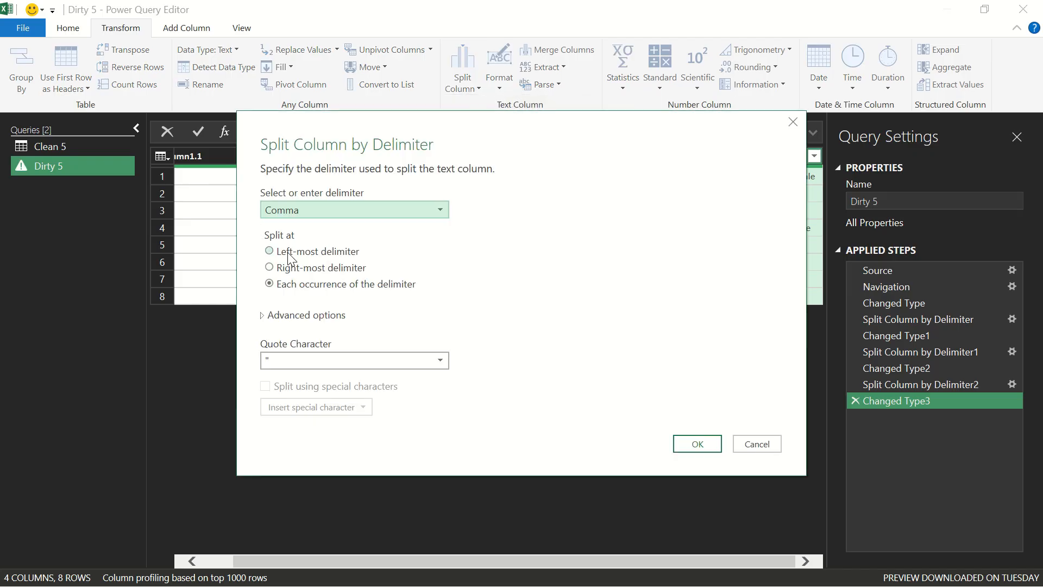
{"action": "left_click", "coordinate": [290, 213]}
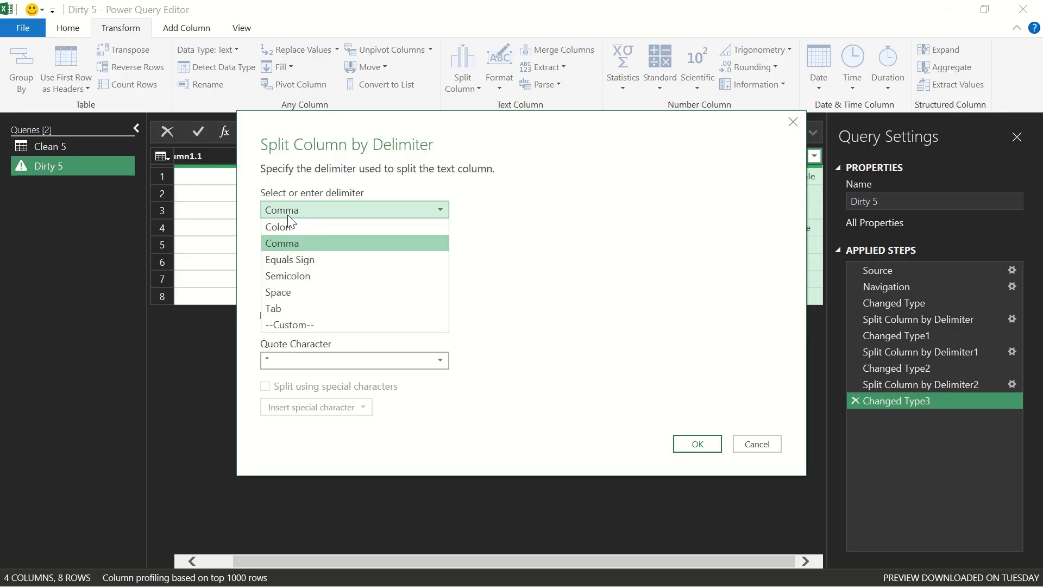
{"action": "left_click", "coordinate": [299, 293]}
{"action": "left_click", "coordinate": [679, 450]}
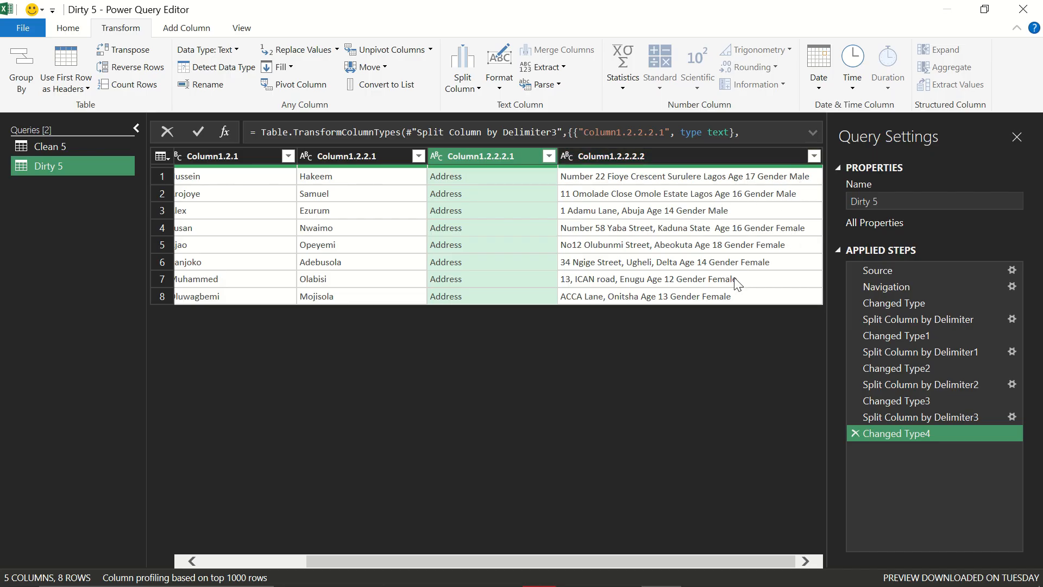
- Split Column1.2.2.2.2 by the Space delimiter at the right-most occurrence to separate the gender value
{"action": "left_click", "coordinate": [672, 158]}
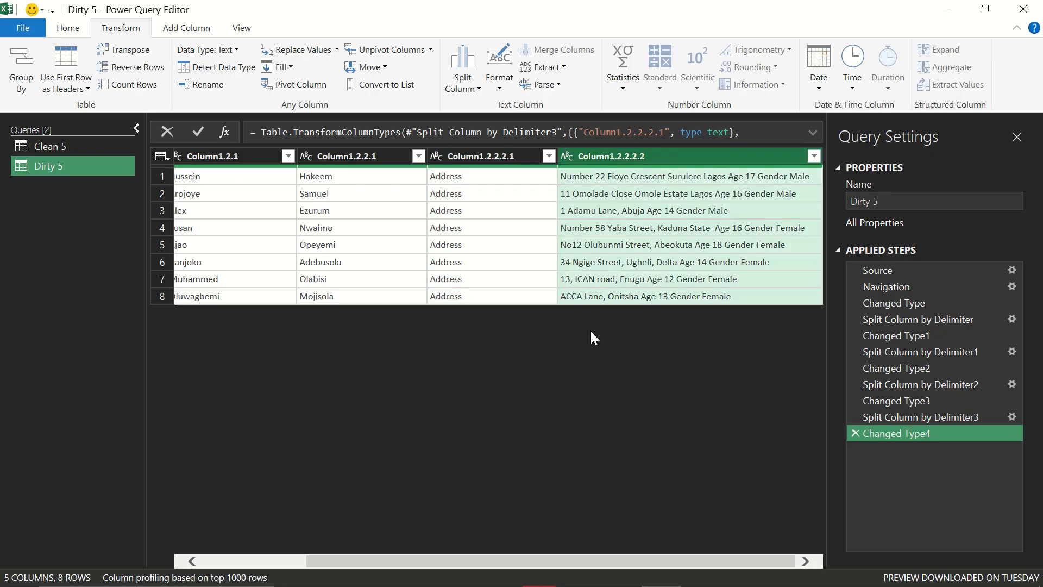
{"action": "left_click", "coordinate": [479, 154]}
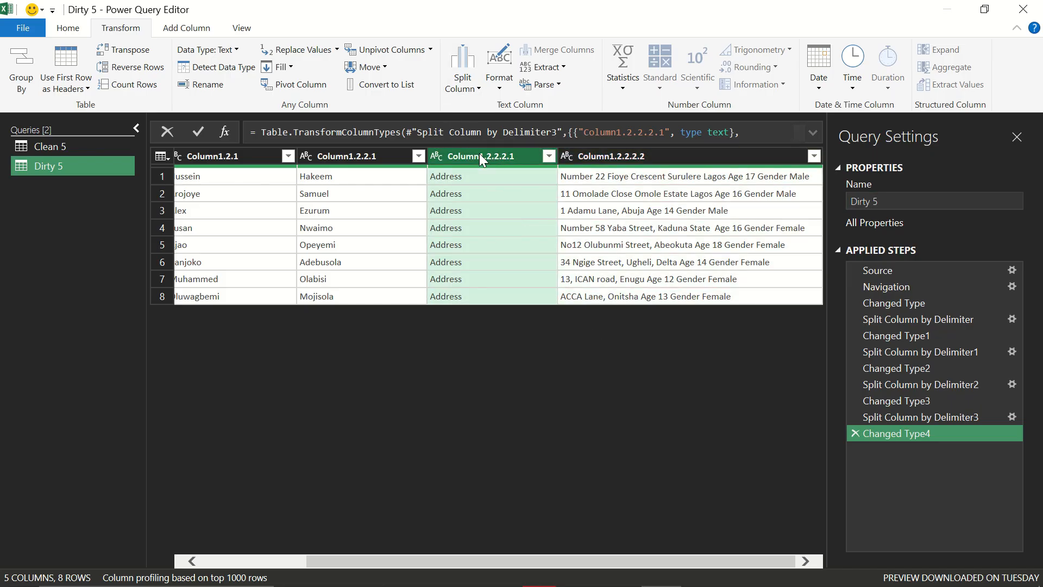
{"action": "left_click", "coordinate": [474, 92]}
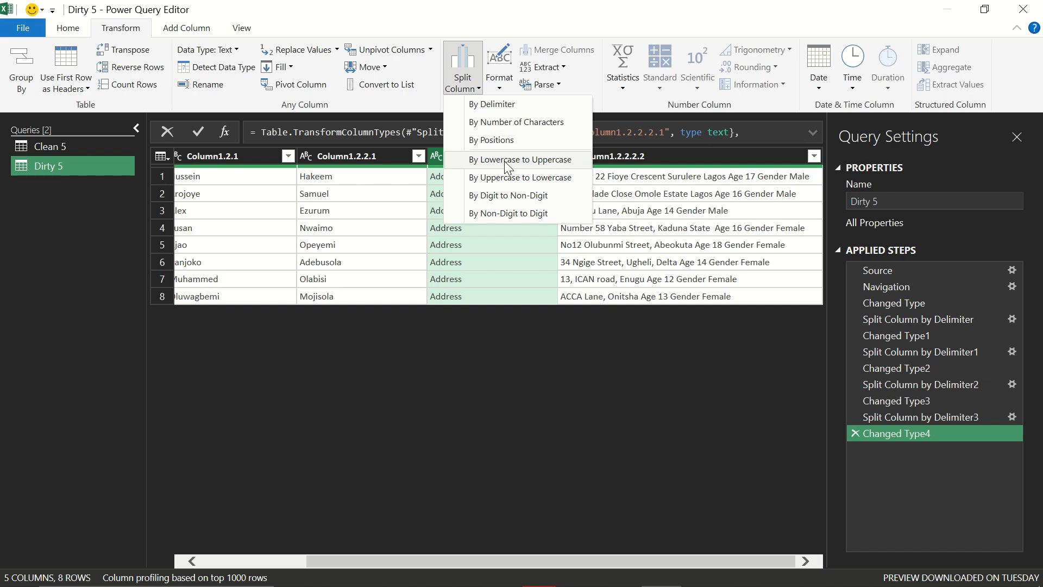
{"action": "left_click", "coordinate": [627, 156]}
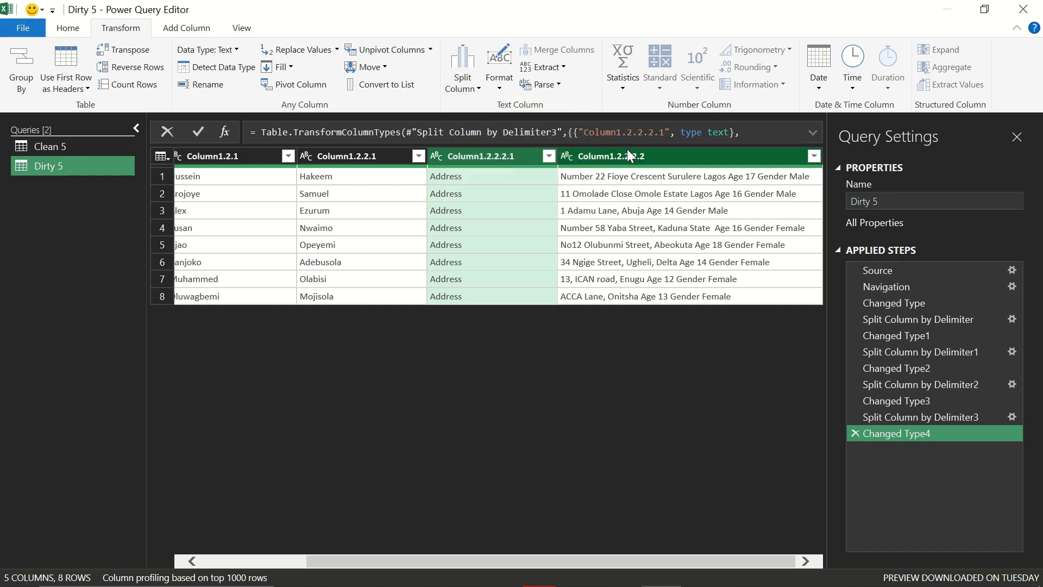
{"action": "left_click", "coordinate": [477, 87]}
{"action": "left_click", "coordinate": [483, 104]}
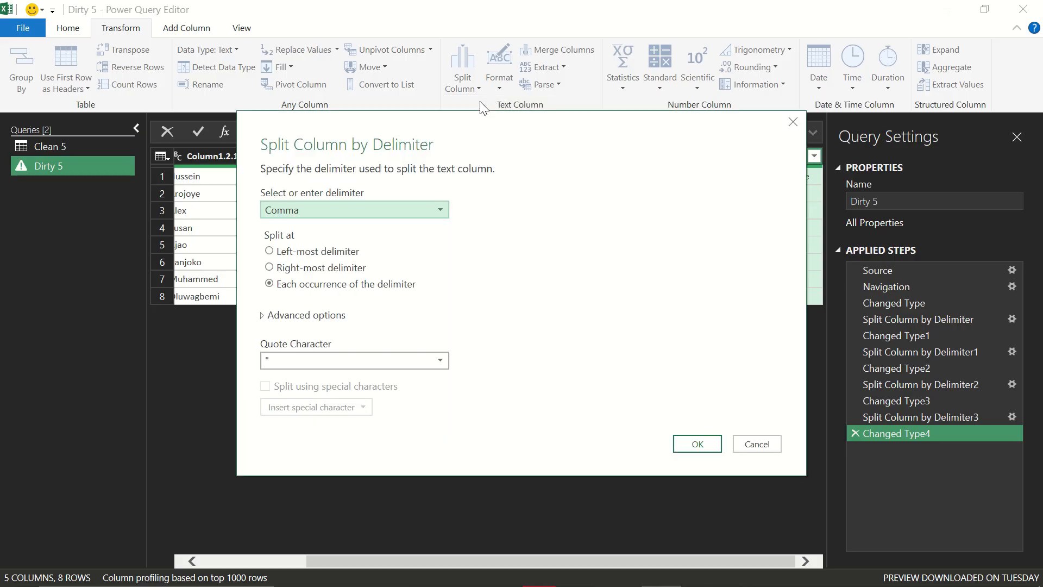
{"action": "left_click", "coordinate": [389, 210]}
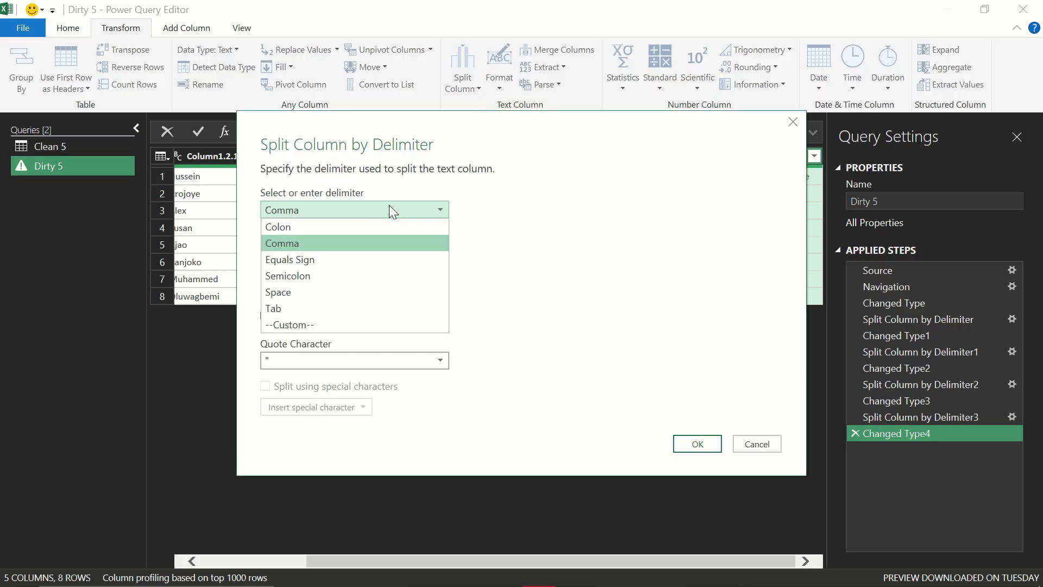
{"action": "left_click", "coordinate": [373, 294]}
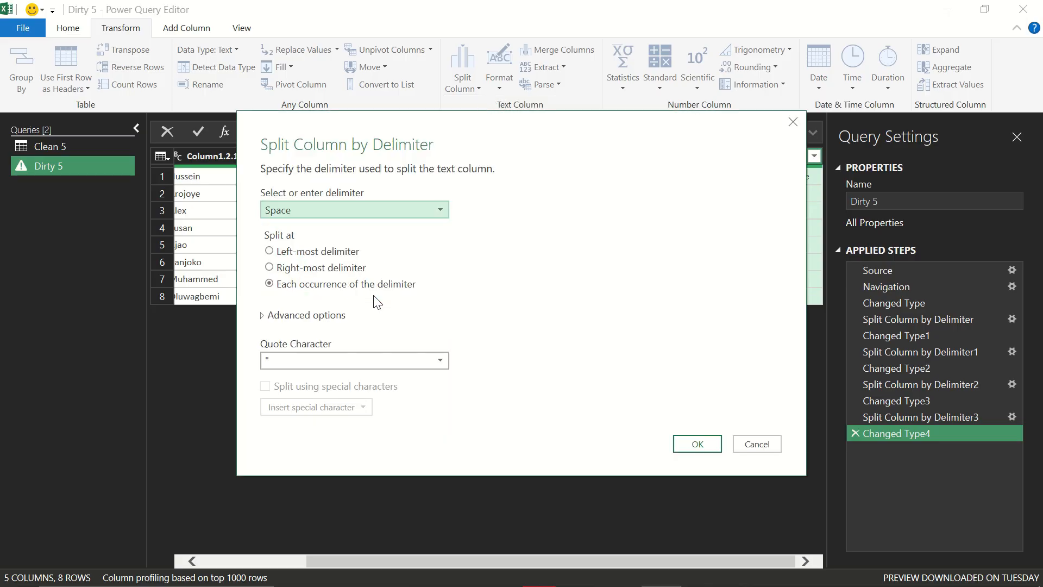
{"action": "left_click", "coordinate": [338, 269]}
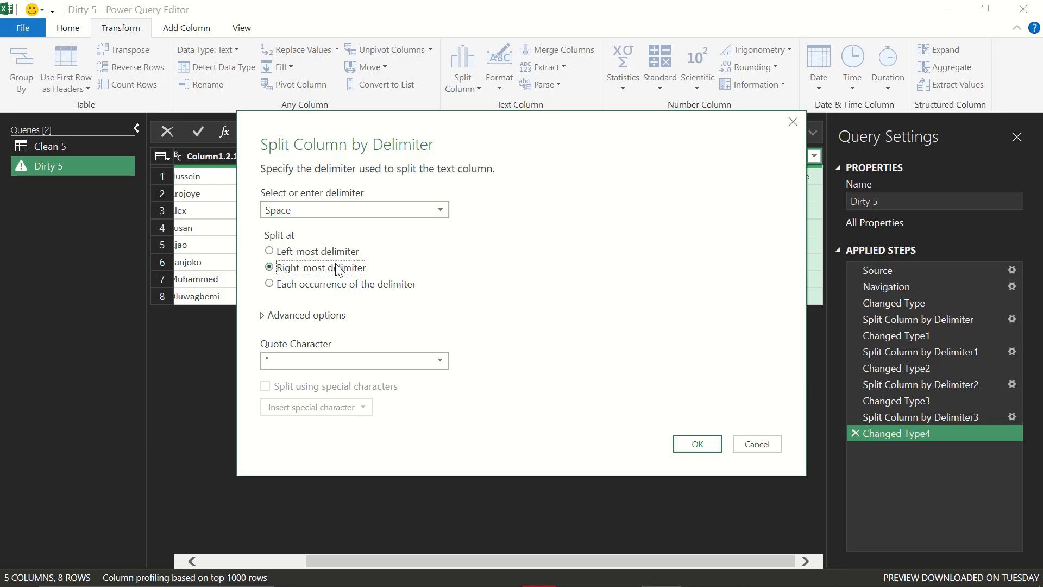
{"action": "left_click", "coordinate": [691, 449]}
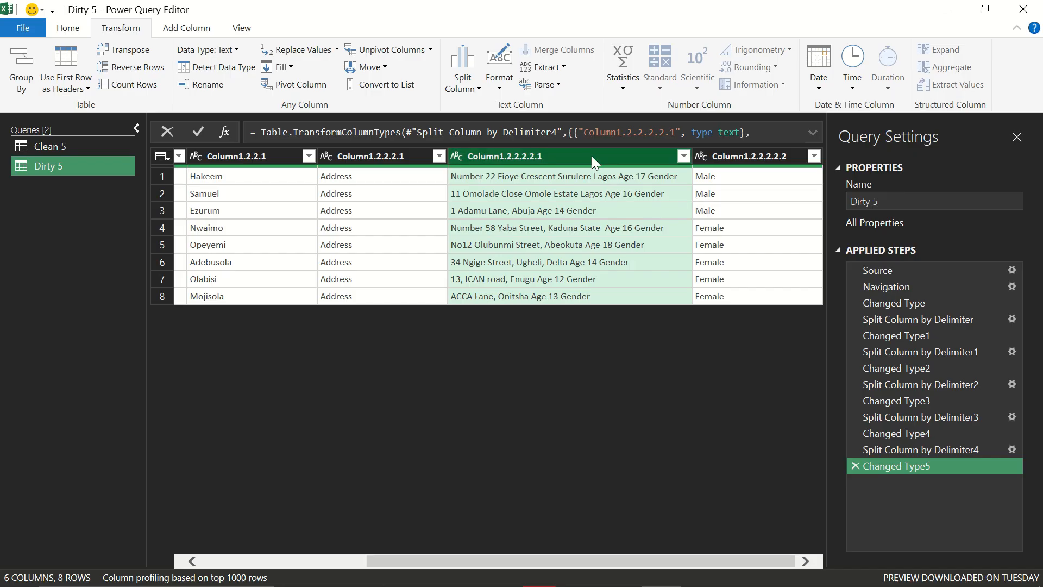
- Try splitting Column1.2.2.2.2.1 by the Comma delimiter at the right-most occurrence, and remove that split and its type change from the applied steps
{"action": "left_click", "coordinate": [458, 79]}
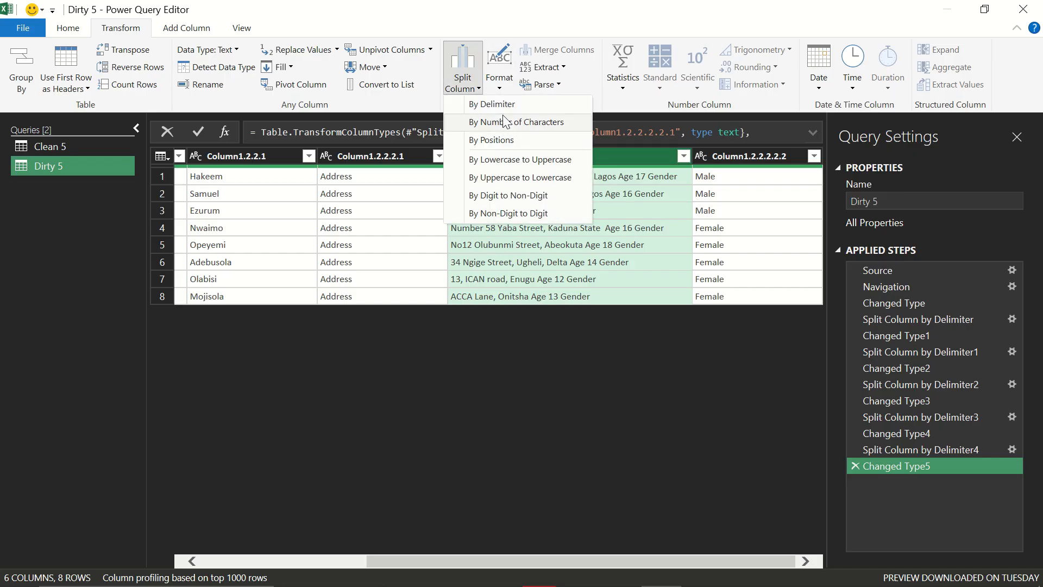
{"action": "left_click", "coordinate": [502, 105]}
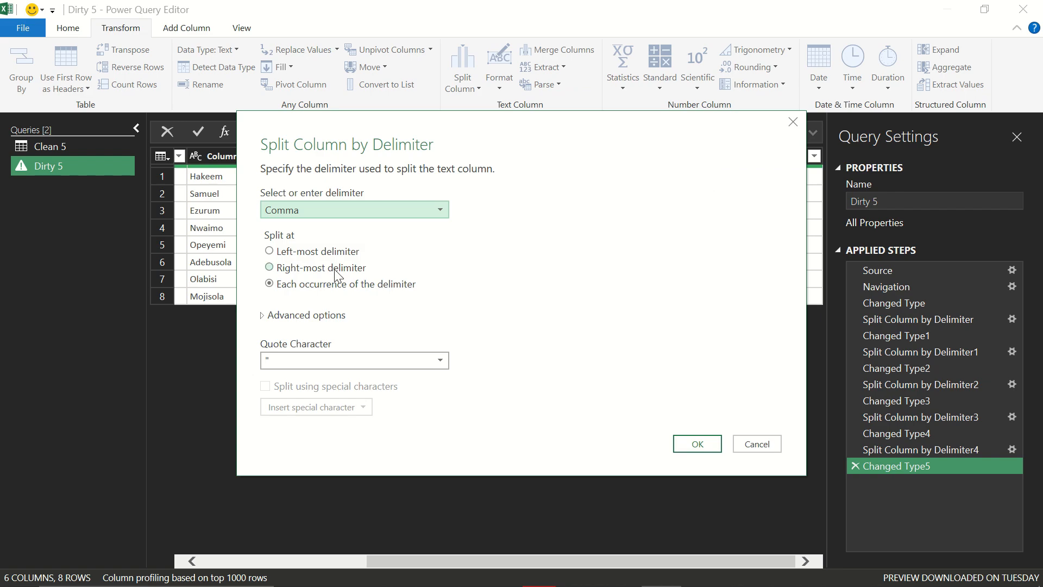
{"action": "left_click", "coordinate": [321, 268]}
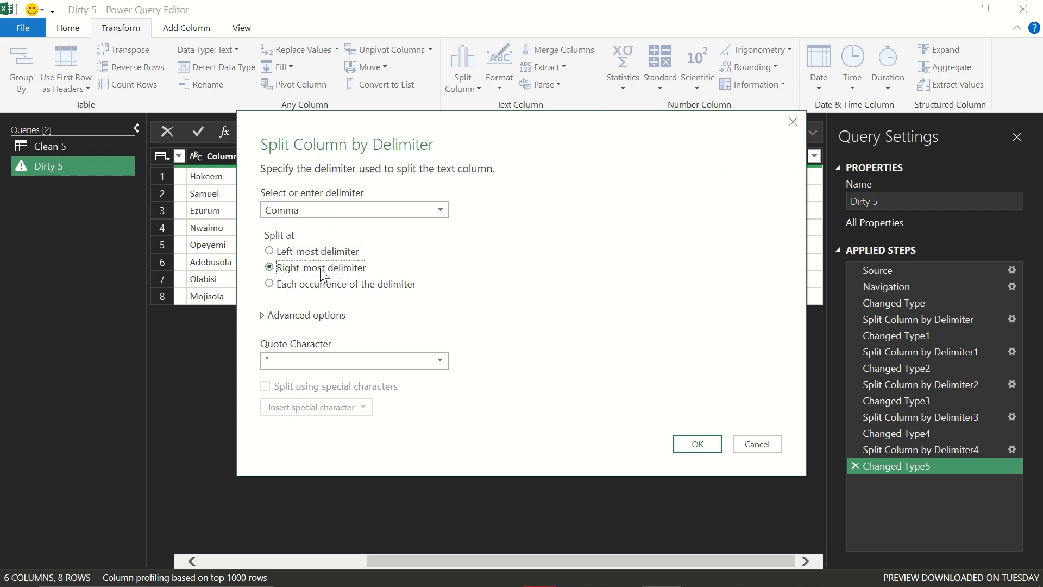
{"action": "left_click", "coordinate": [684, 446]}
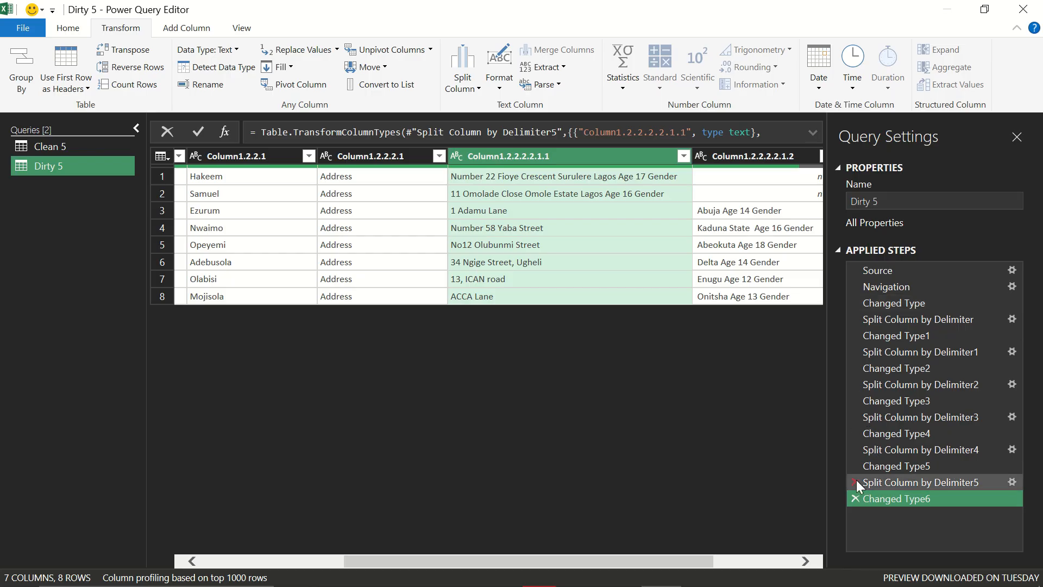
{"action": "left_click", "coordinate": [852, 501]}
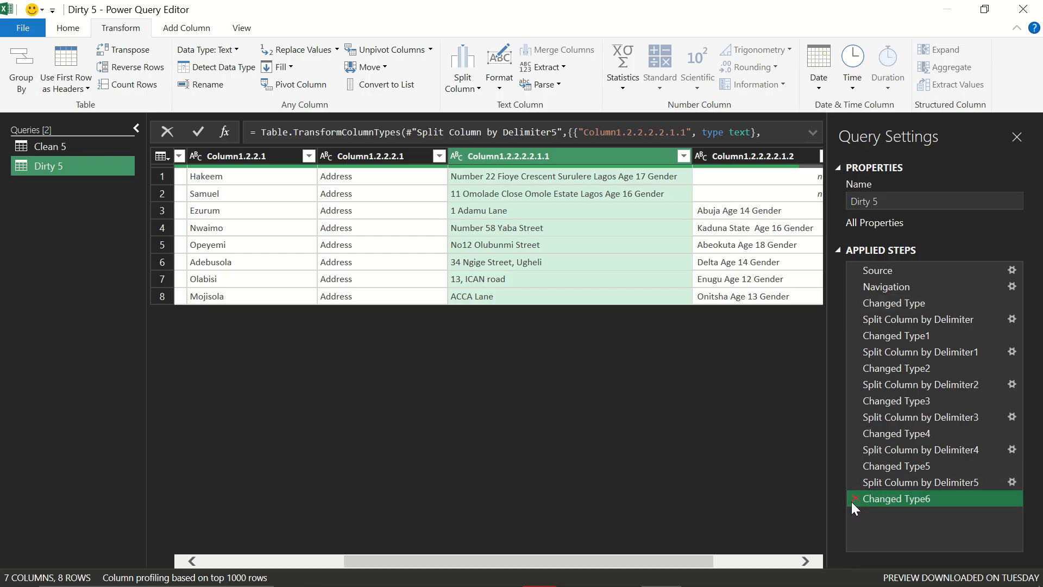
{"action": "left_click", "coordinate": [855, 482]}
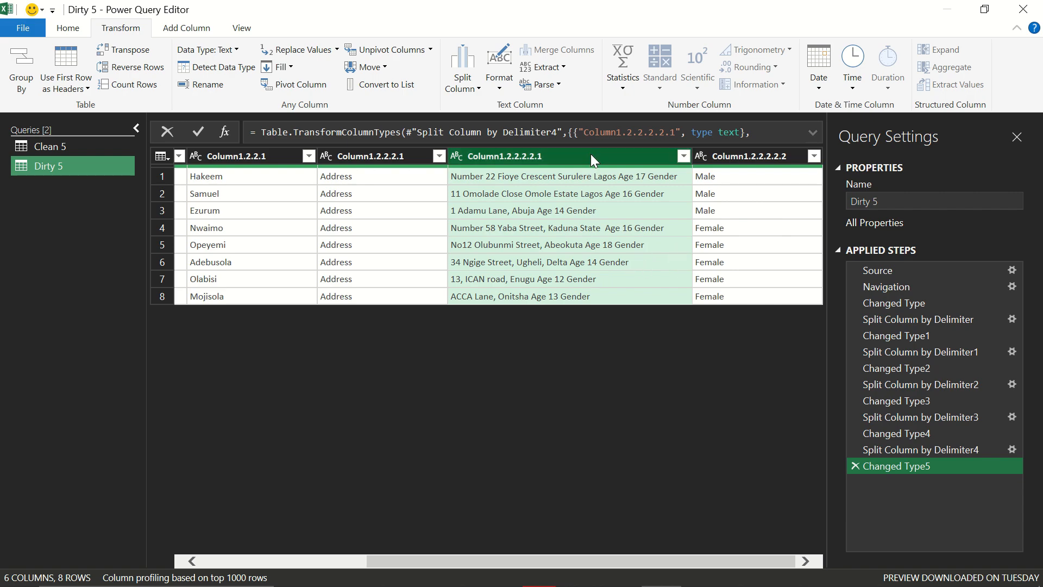
- Split Column1.2.2.2.2.1 by the Space delimiter at the right-most occurrence to separate the Gender label
{"action": "left_click", "coordinate": [472, 64]}
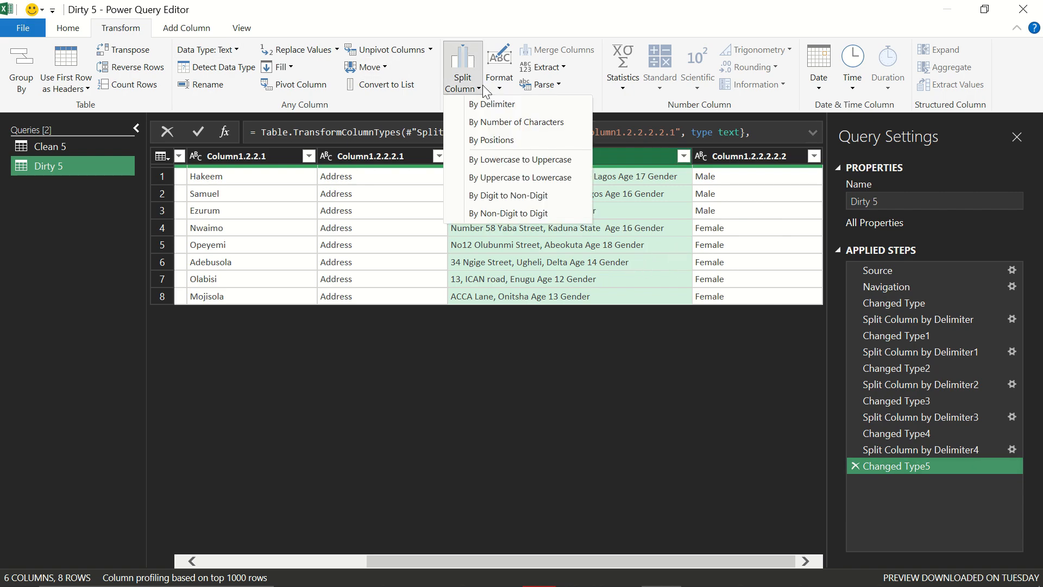
{"action": "left_click", "coordinate": [516, 107]}
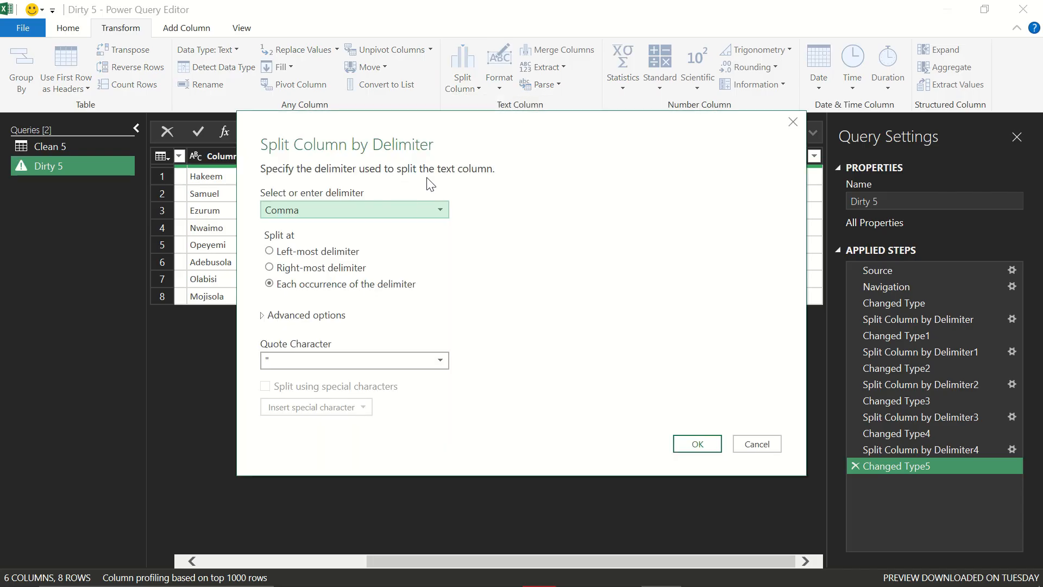
{"action": "left_click", "coordinate": [402, 210]}
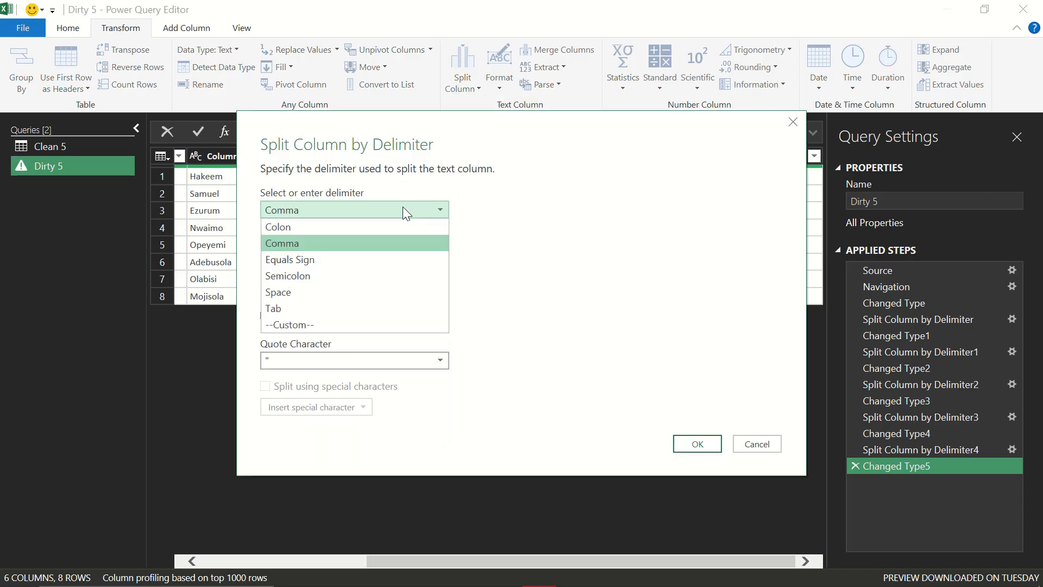
{"action": "left_click", "coordinate": [292, 294]}
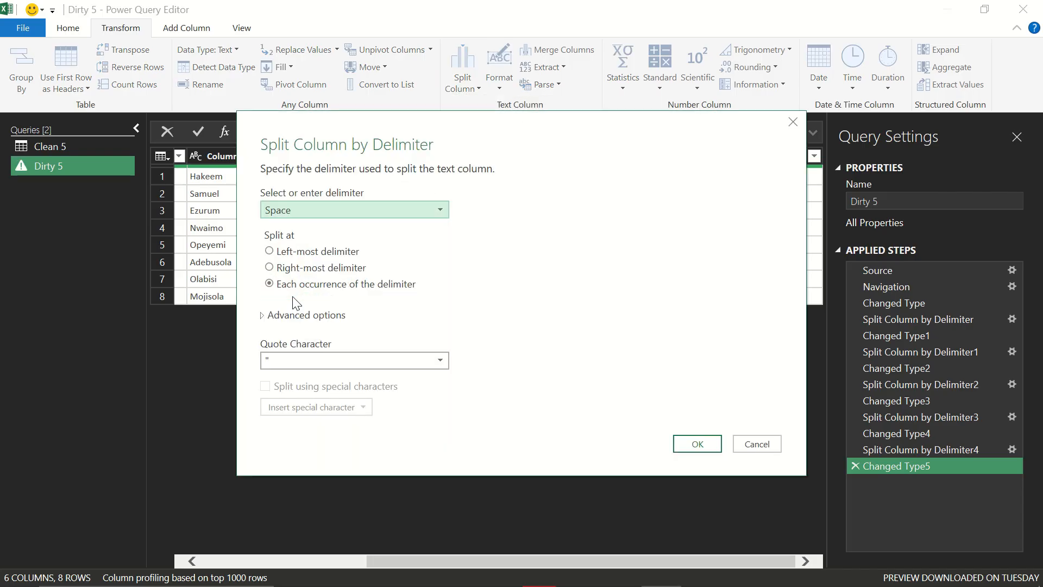
{"action": "left_click", "coordinate": [302, 269]}
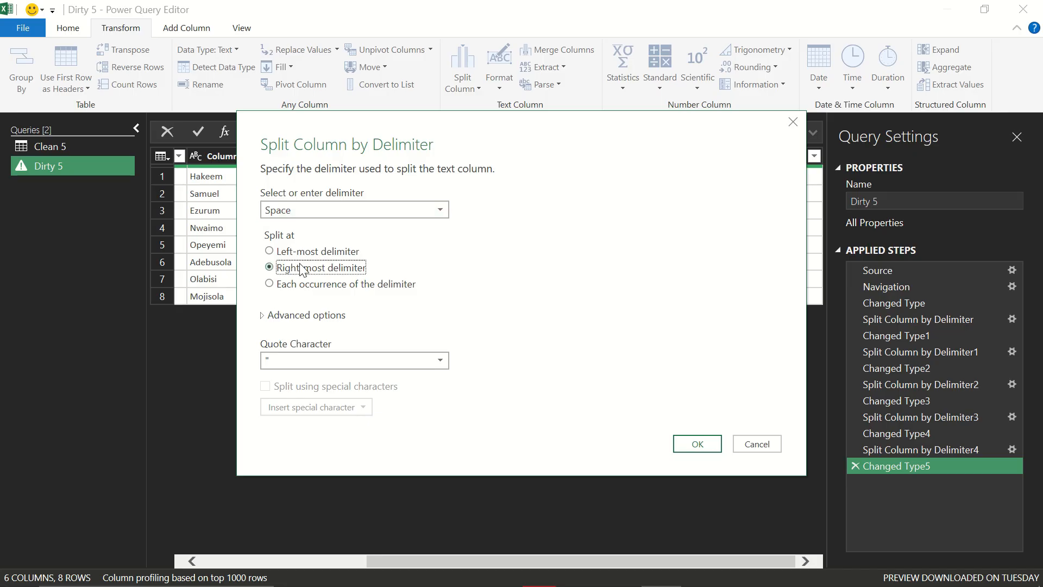
{"action": "left_click", "coordinate": [700, 445]}
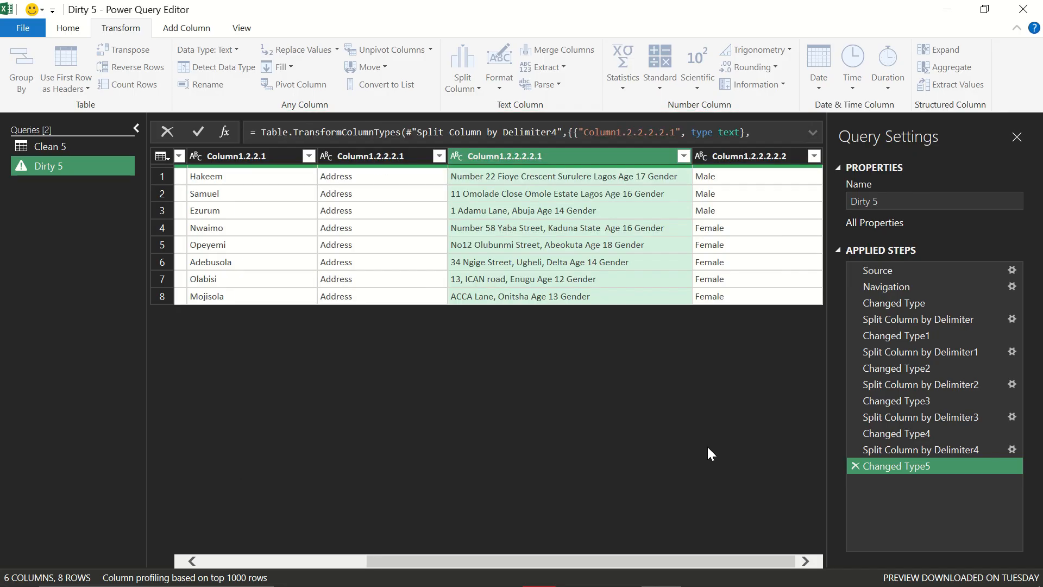
- Split Column1.2.2.2.2.1.1 by the Space delimiter at the right-most occurrence to separate the age value
{"action": "scroll", "coordinate": [707, 391], "scroll_direction": "right", "scroll_amount": 3}
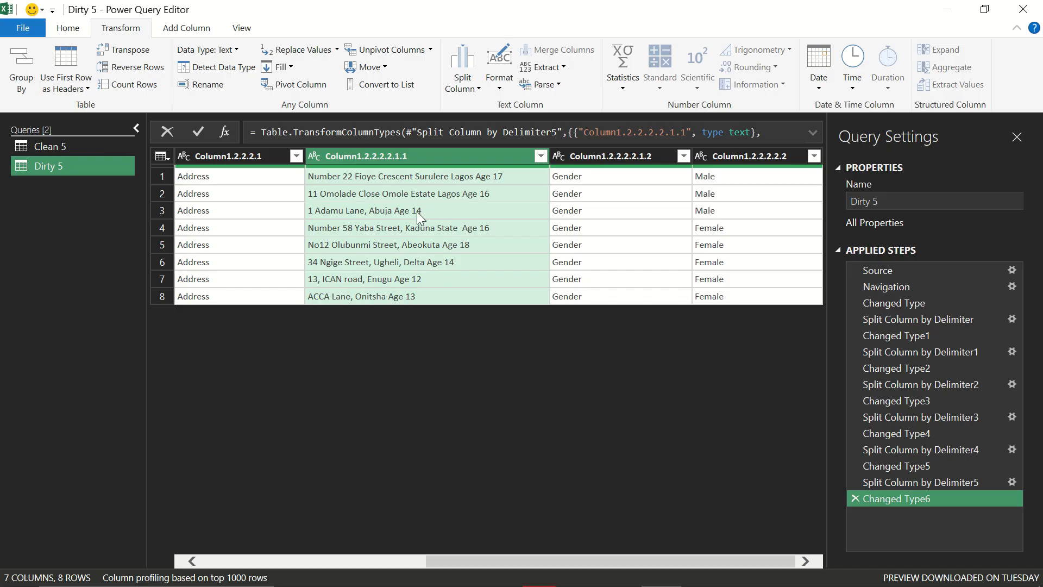
{"action": "right_click", "coordinate": [410, 155]}
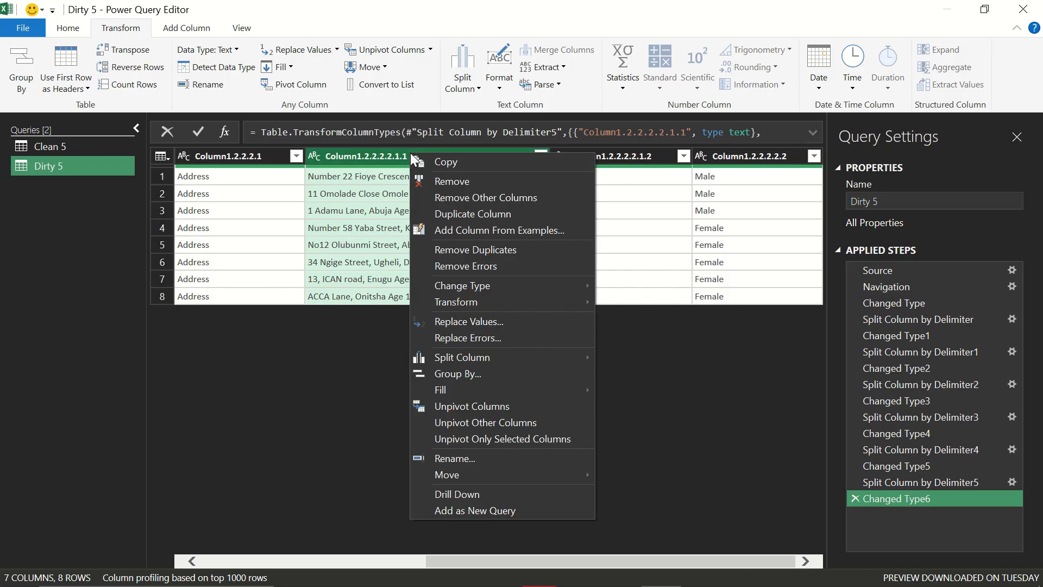
{"action": "mouse_move", "coordinate": [500, 354]}
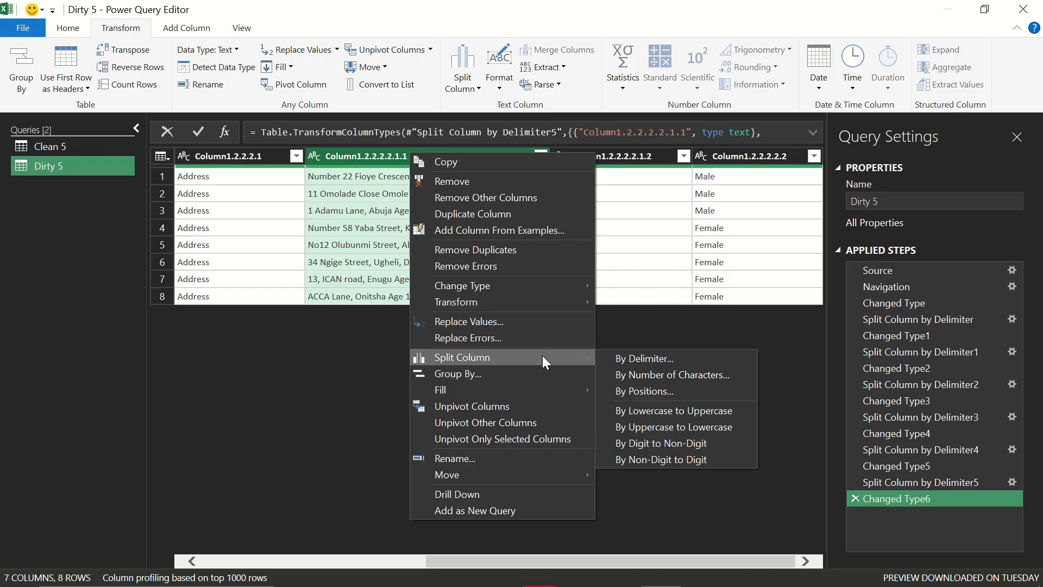
{"action": "left_click", "coordinate": [609, 357]}
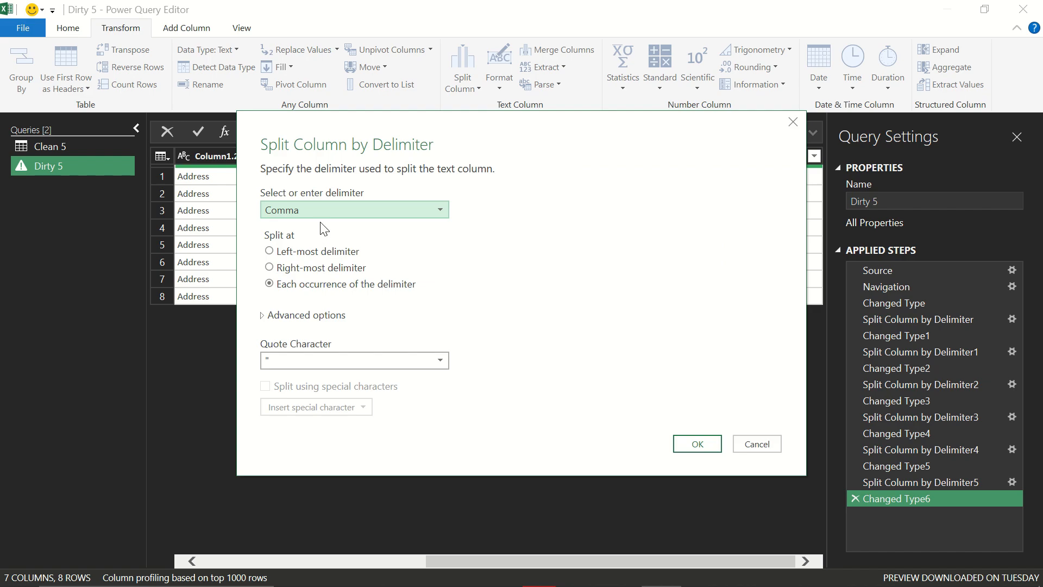
{"action": "left_click", "coordinate": [319, 207]}
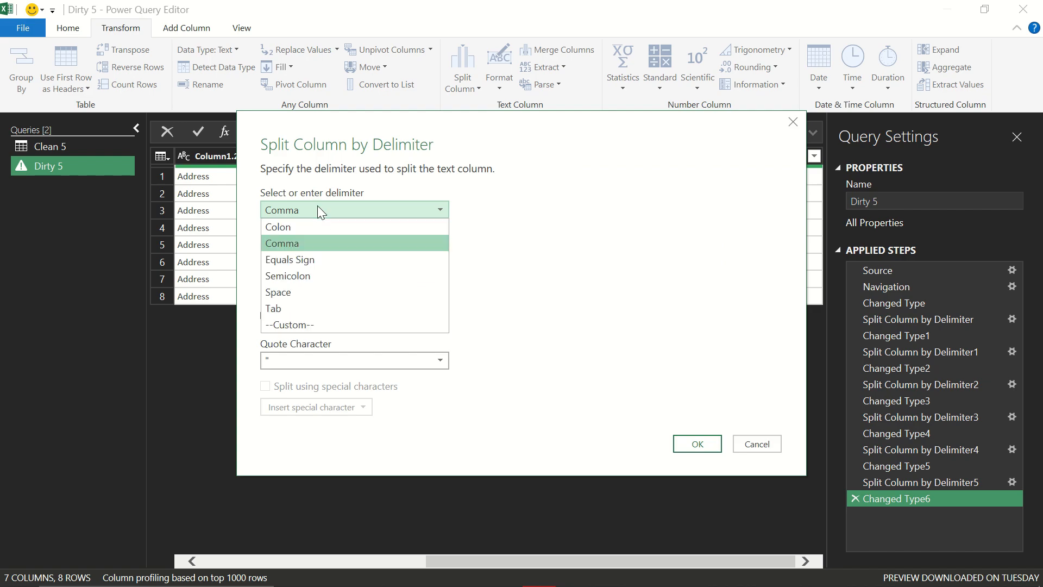
{"action": "left_click", "coordinate": [308, 298]}
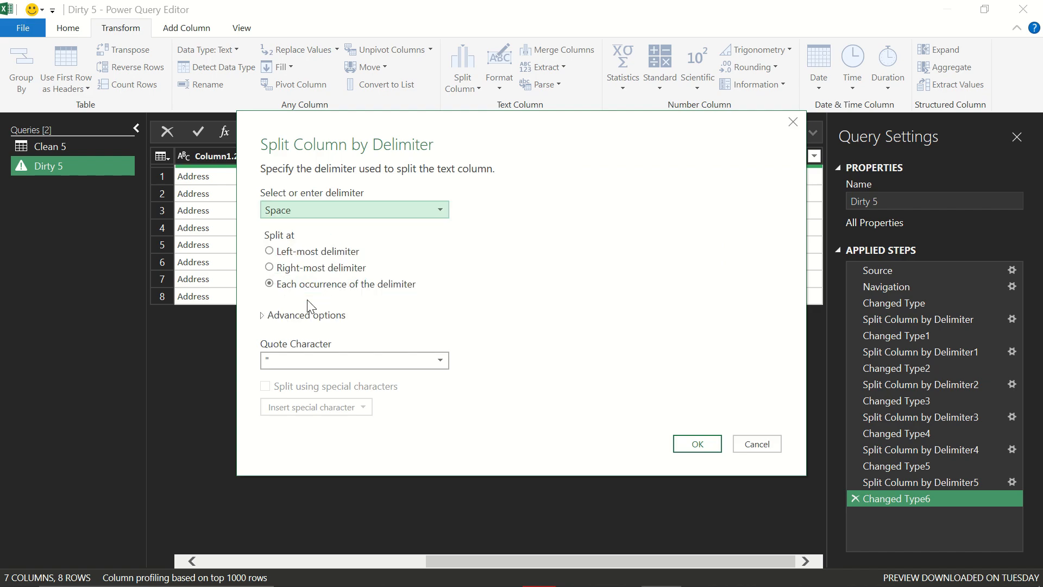
{"action": "left_click", "coordinate": [322, 269]}
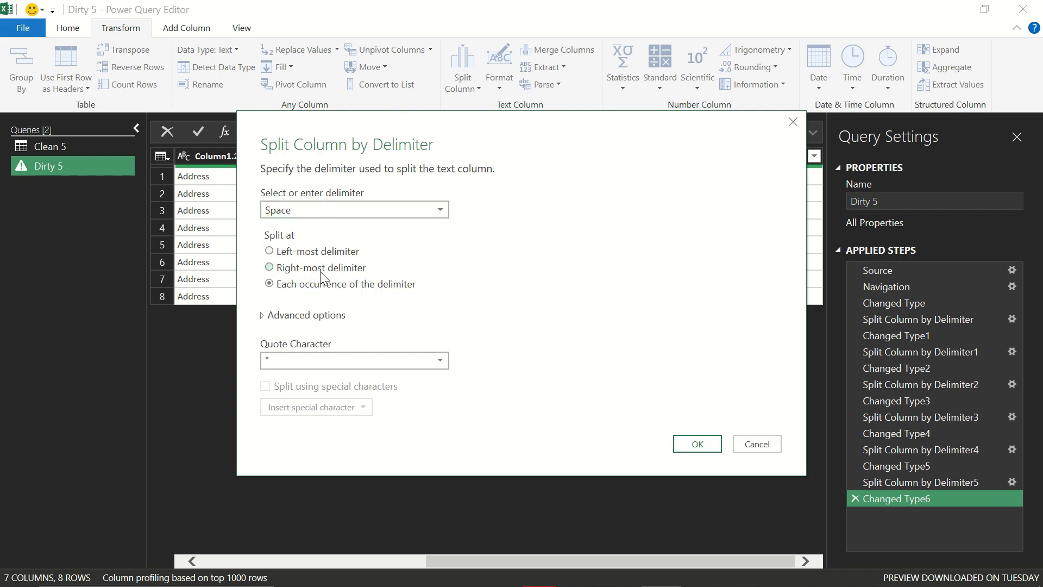
{"action": "left_click", "coordinate": [686, 449]}
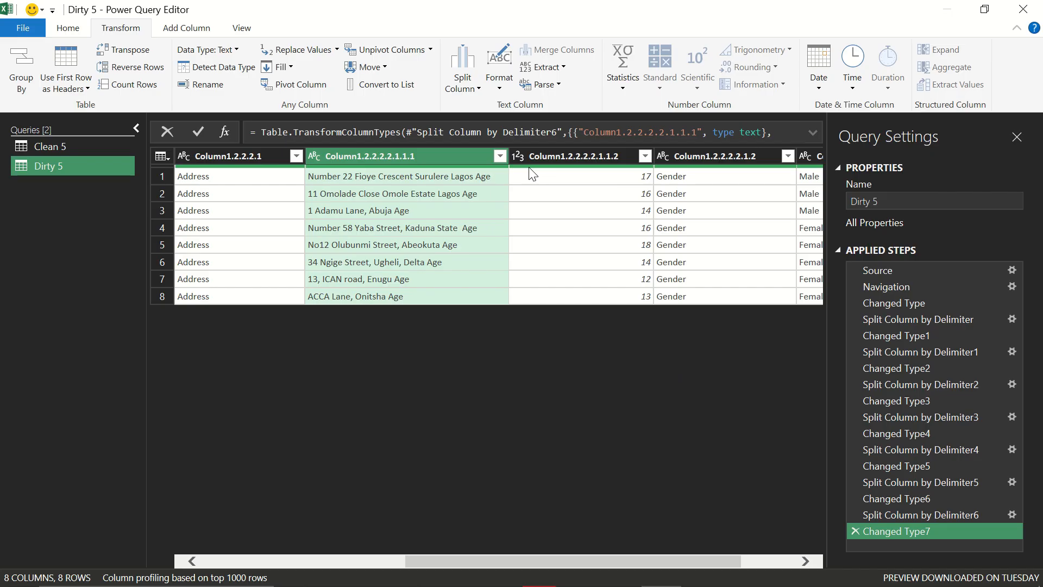
- Split Column1.2.2.2.2.1.1.1 by the Space delimiter at the right-most occurrence to separate the Age label from the address
{"action": "right_click", "coordinate": [447, 159]}
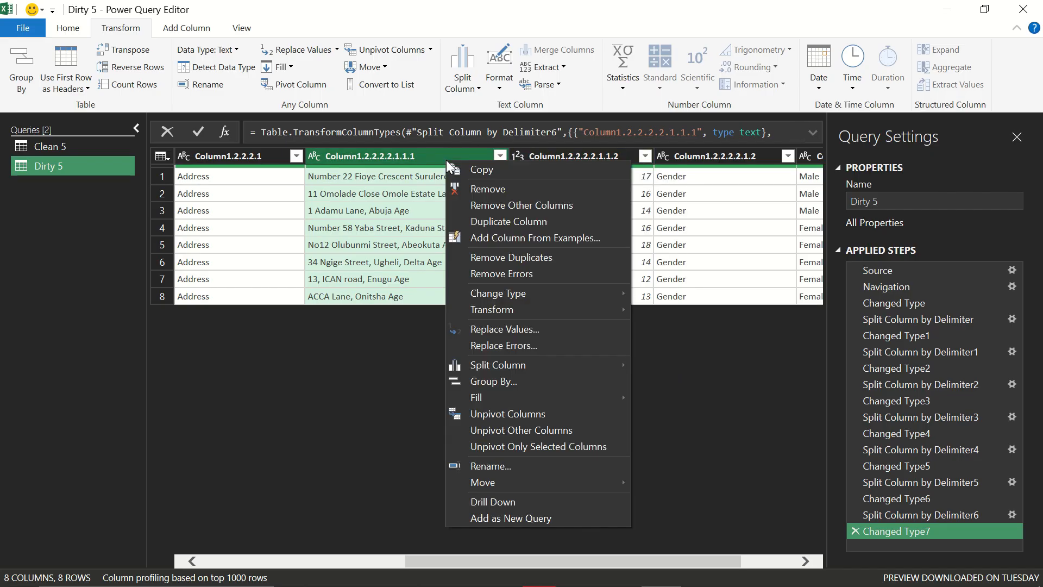
{"action": "mouse_move", "coordinate": [546, 488]}
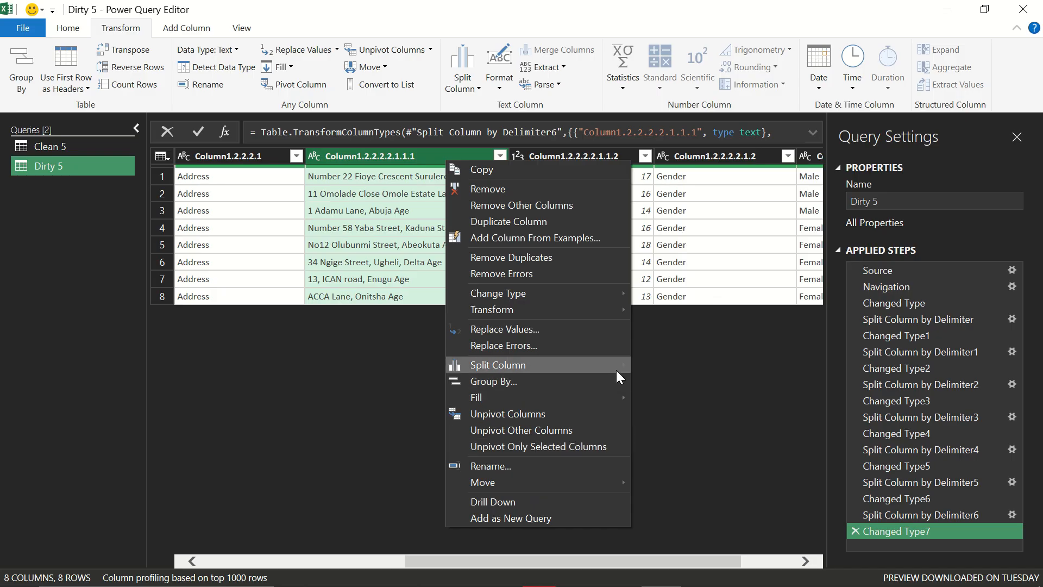
{"action": "left_click", "coordinate": [639, 366]}
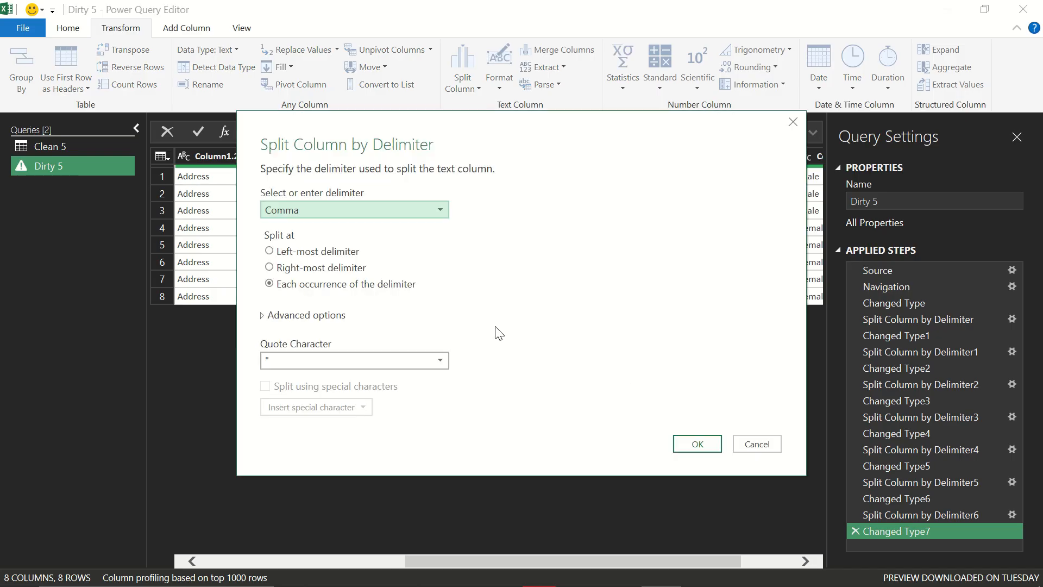
{"action": "left_click", "coordinate": [418, 208]}
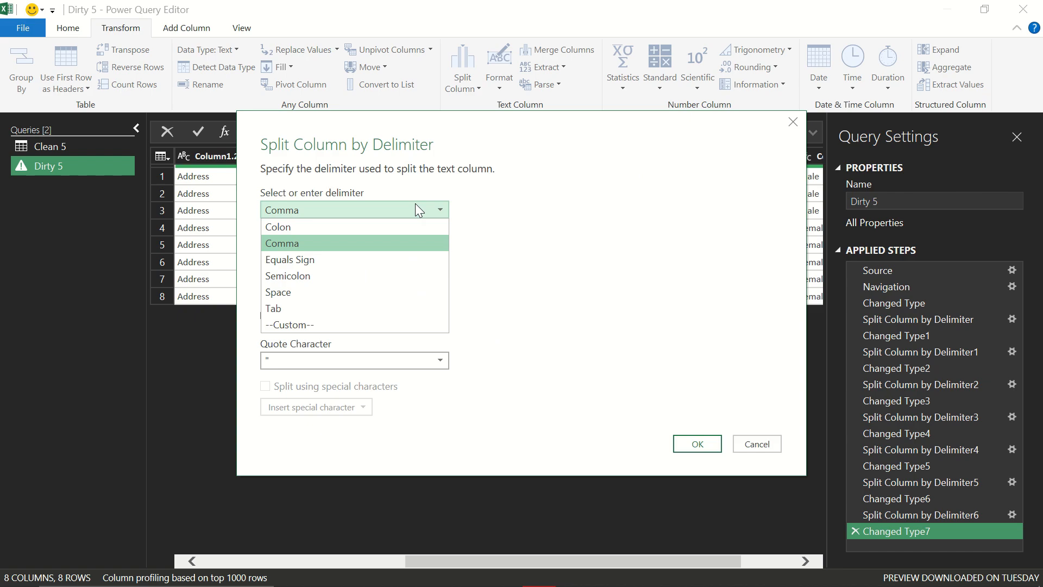
{"action": "left_click", "coordinate": [322, 292]}
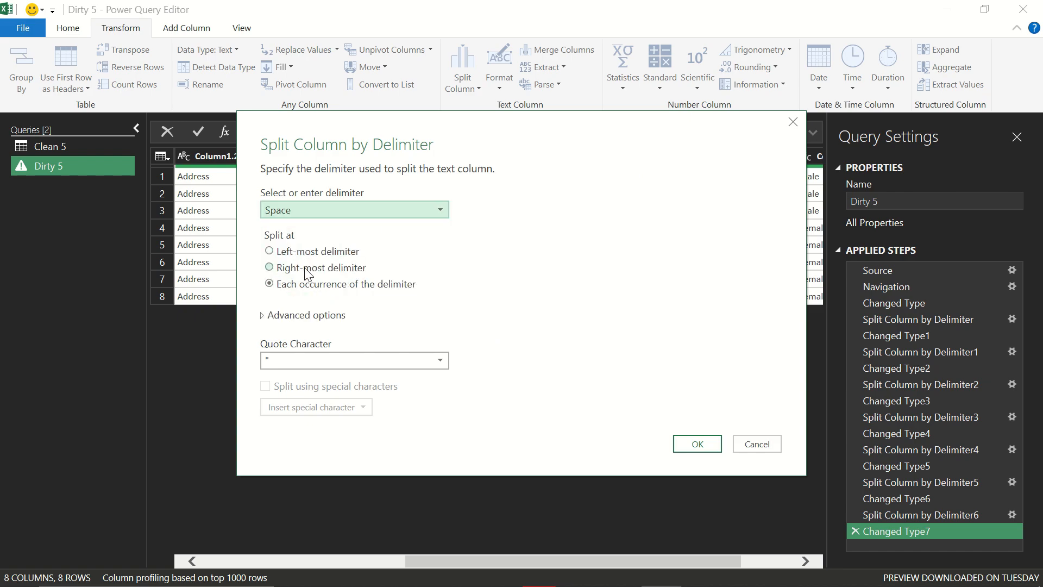
{"action": "left_click", "coordinate": [305, 267]}
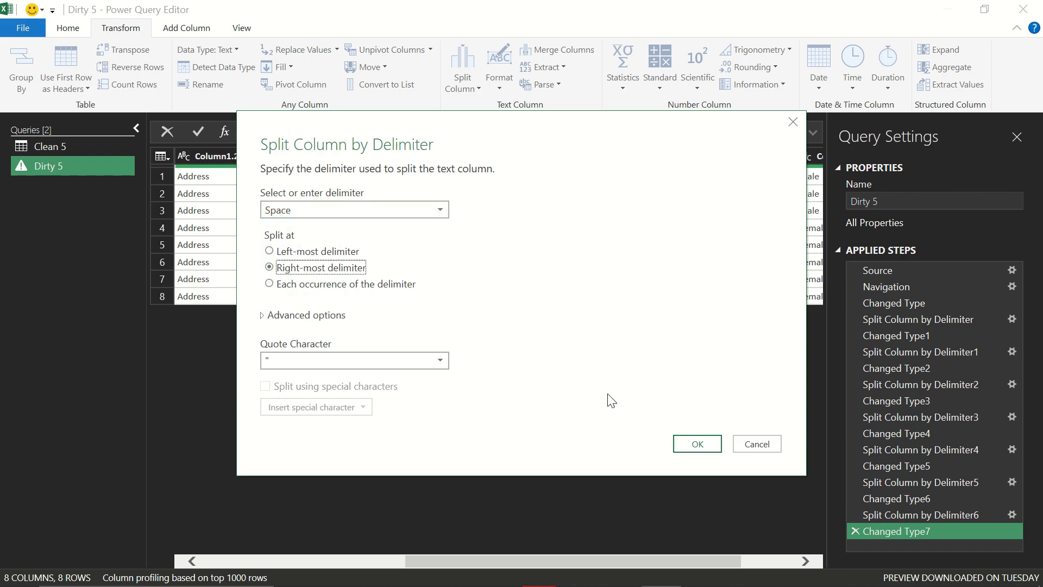
{"action": "left_click", "coordinate": [684, 447]}
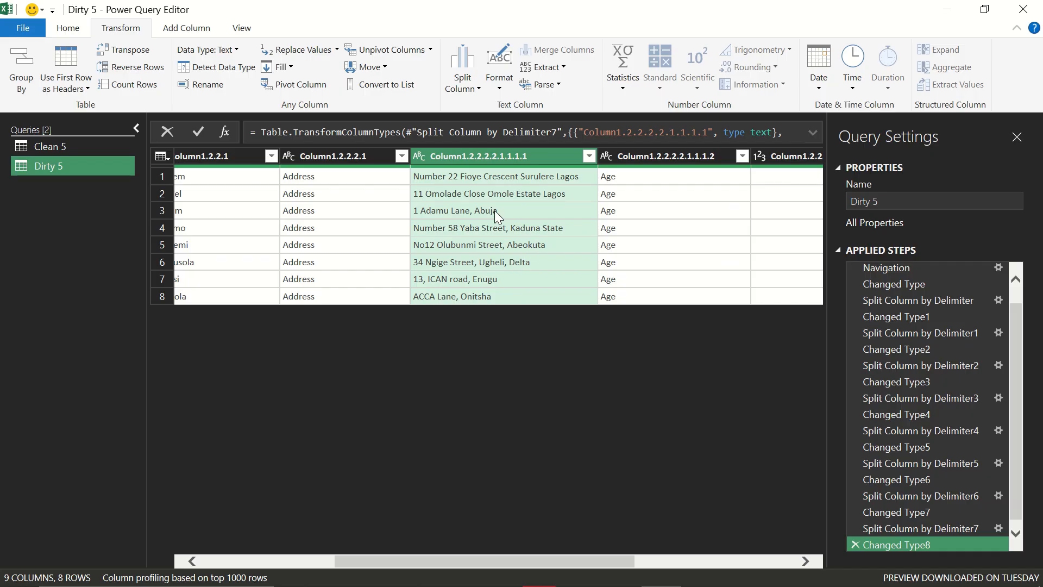
- Review all split columns of Dirty 5 and compare them with the column layout of the Clean 5 query
{"action": "scroll", "coordinate": [494, 210], "scroll_direction": "right", "scroll_amount": 3}
{"action": "scroll", "coordinate": [494, 211], "scroll_direction": "left", "scroll_amount": 6}
{"action": "scroll", "coordinate": [495, 211], "scroll_direction": "right", "scroll_amount": 3}
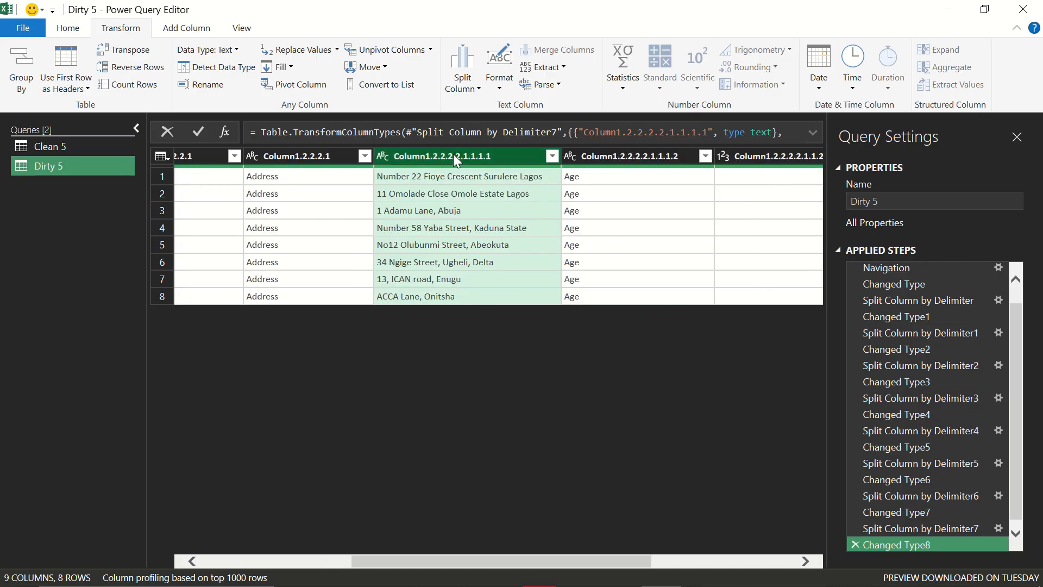
{"action": "scroll", "coordinate": [356, 215], "scroll_direction": "left", "scroll_amount": 3}
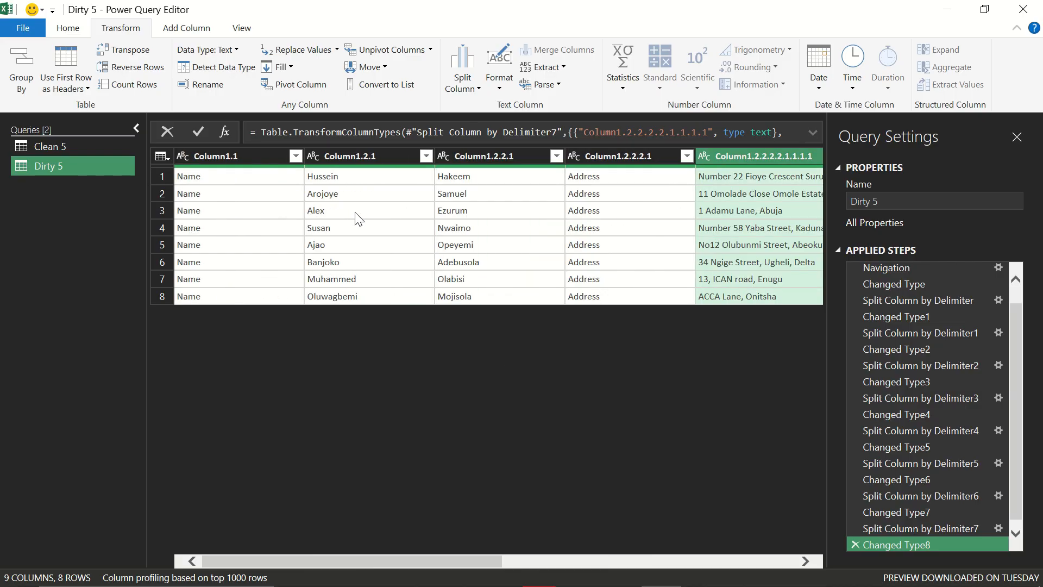
{"action": "scroll", "coordinate": [359, 219], "scroll_direction": "right", "scroll_amount": 4}
{"action": "scroll", "coordinate": [358, 219], "scroll_direction": "left", "scroll_amount": 4}
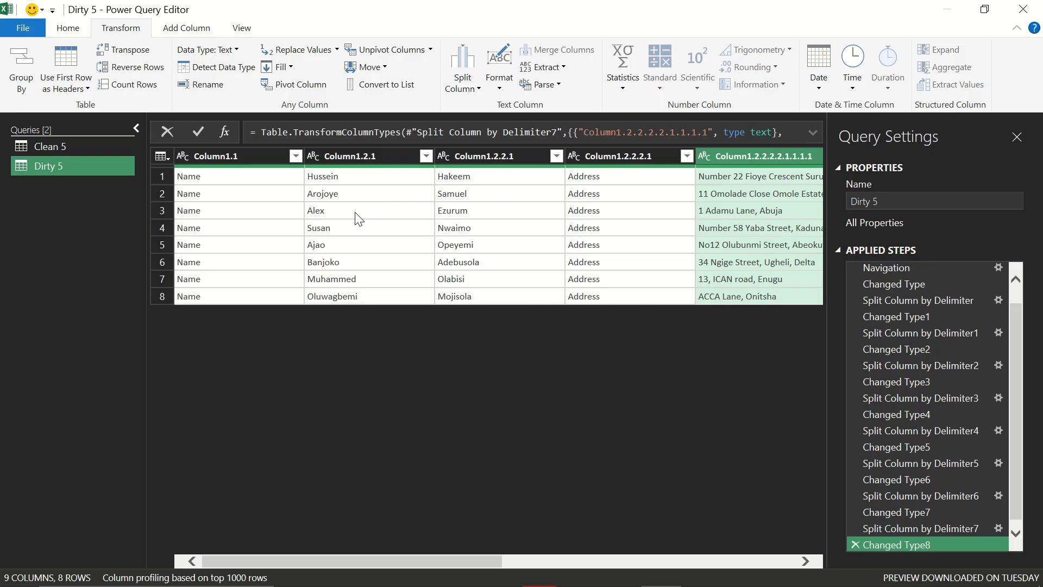
{"action": "left_click", "coordinate": [74, 149]}
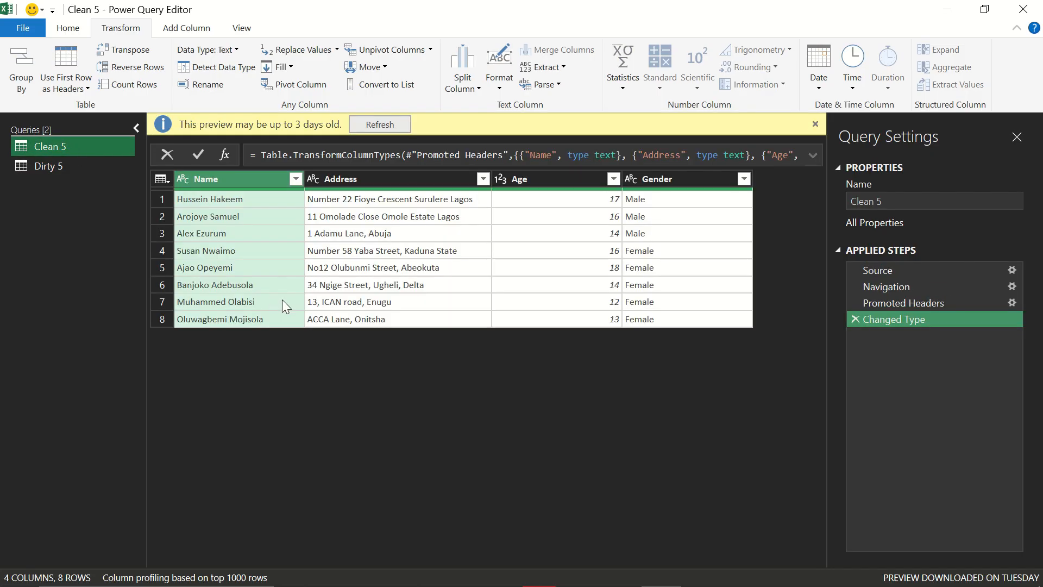
{"action": "left_click", "coordinate": [83, 164]}
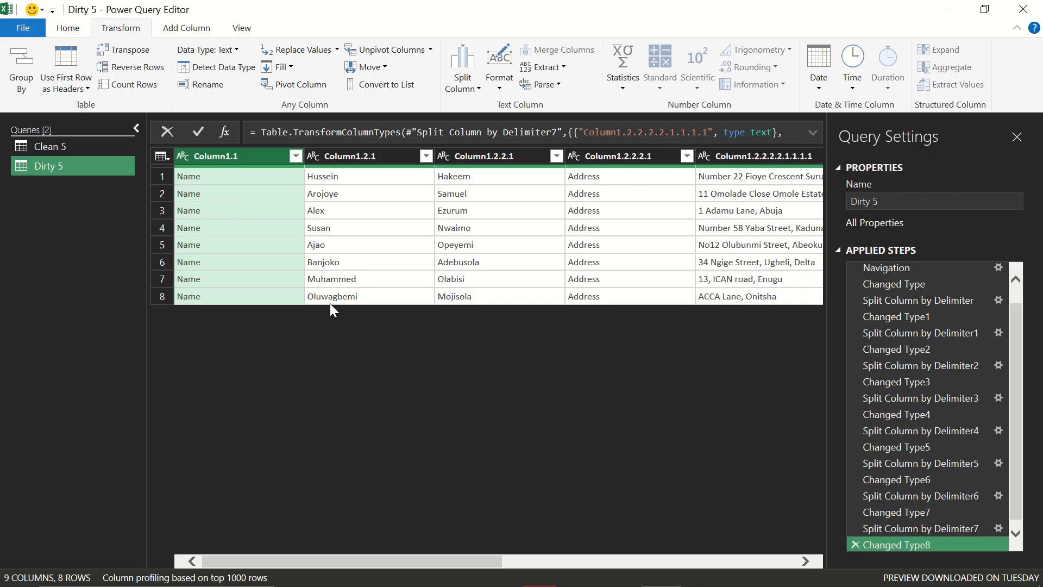
- Remove the four columns of Dirty 5 that hold only the repeated Name, Address, Age and Gender labels
{"action": "left_click", "coordinate": [600, 166], "text": "ctrl"}
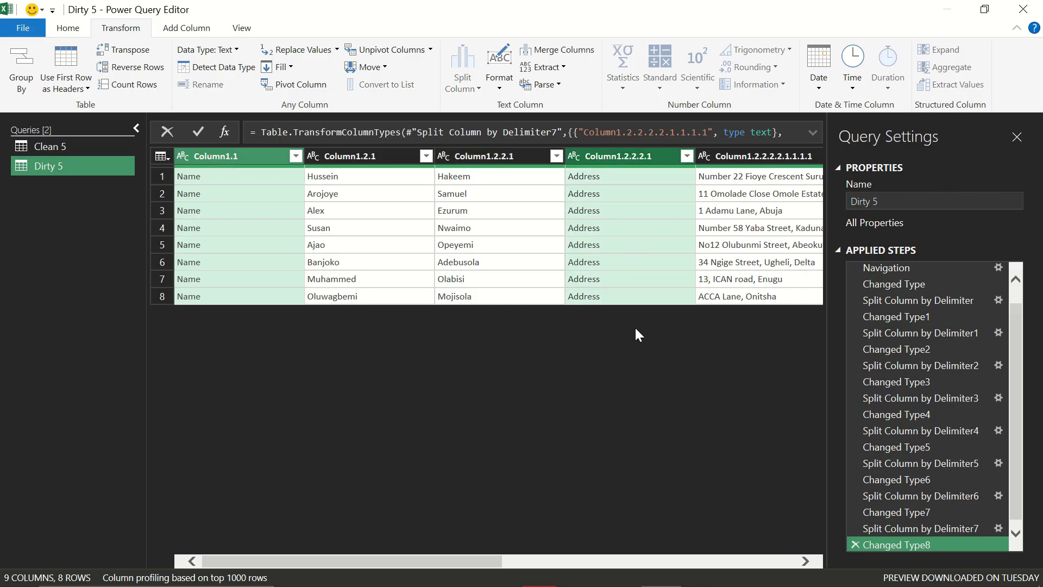
{"action": "scroll", "coordinate": [636, 329], "scroll_direction": "right", "scroll_amount": 5}
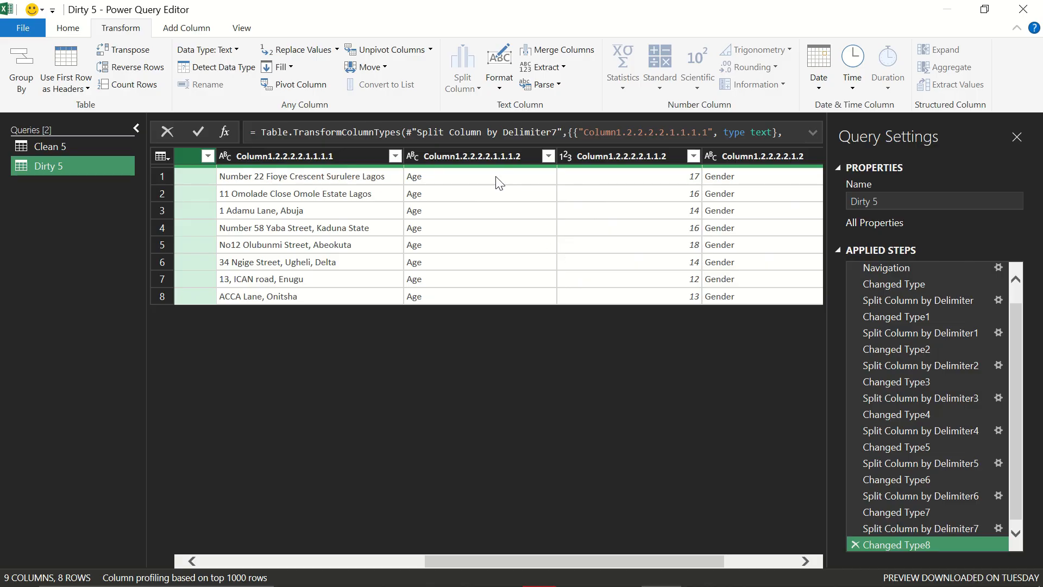
{"action": "left_click", "coordinate": [494, 157], "text": "ctrl"}
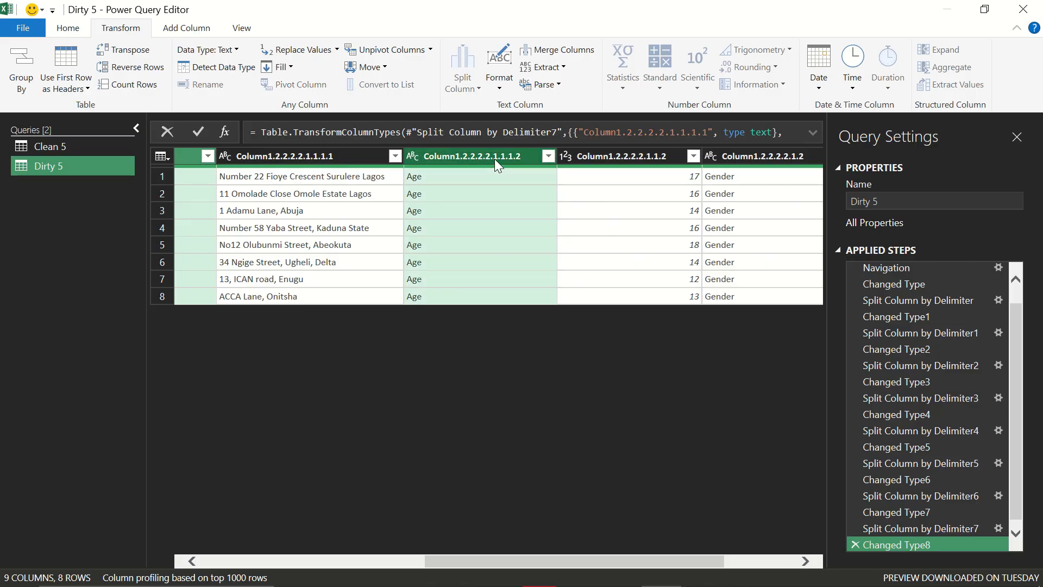
{"action": "left_click", "coordinate": [729, 157], "text": "ctrl"}
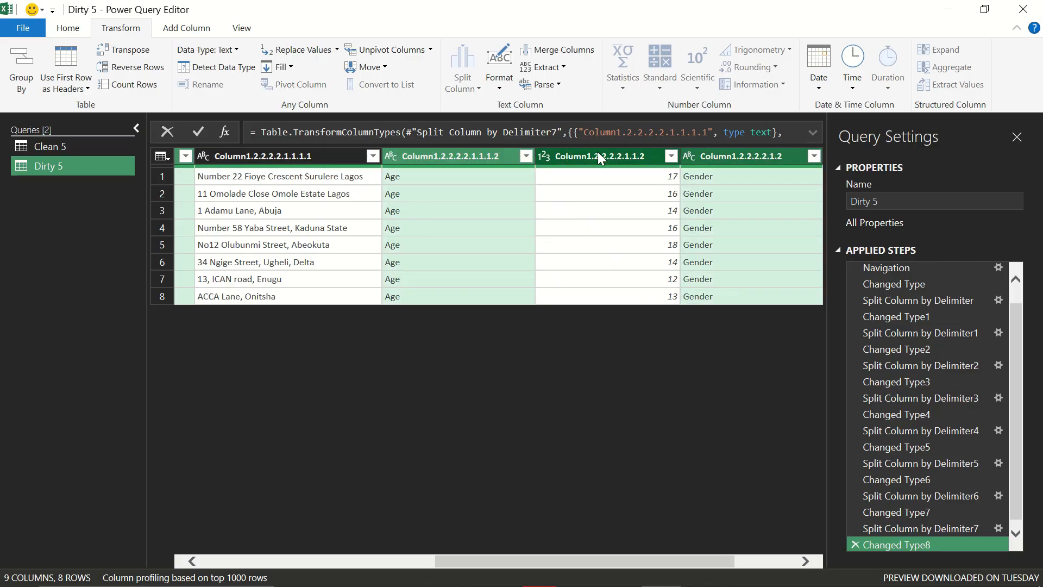
{"action": "left_click", "coordinate": [66, 30]}
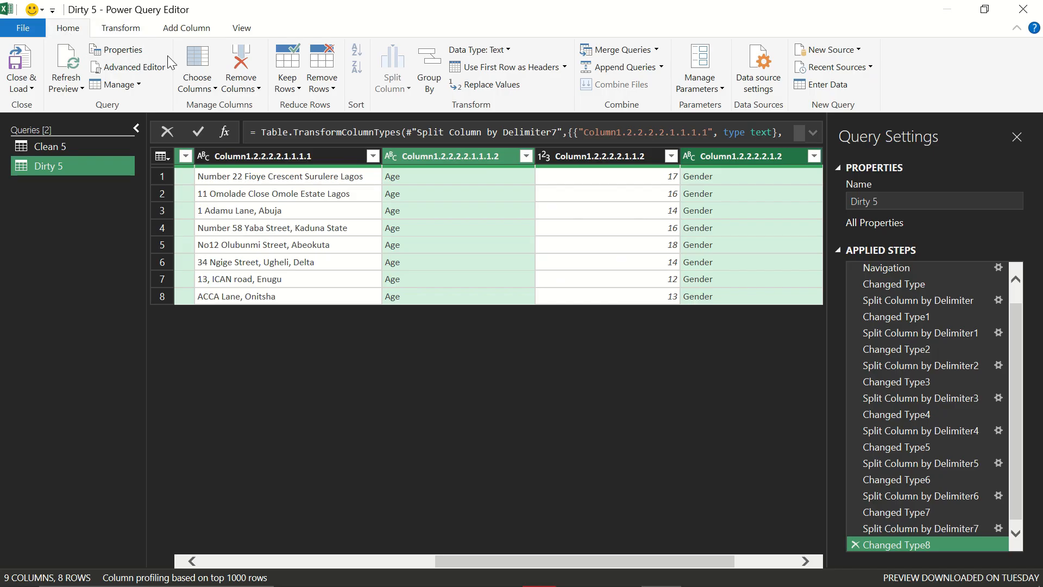
{"action": "left_click", "coordinate": [242, 71]}
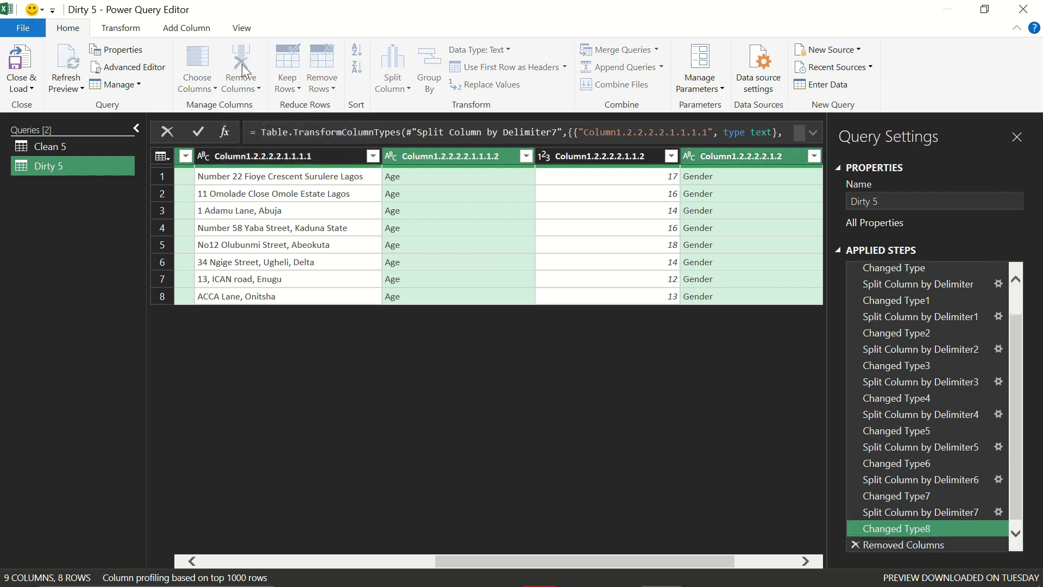
- Merge Column1.2.1 and Column1.2.2.1, which hold the two name parts, into one column named Full Name with a Space separator
{"action": "scroll", "coordinate": [512, 435], "scroll_direction": "left", "scroll_amount": 2}
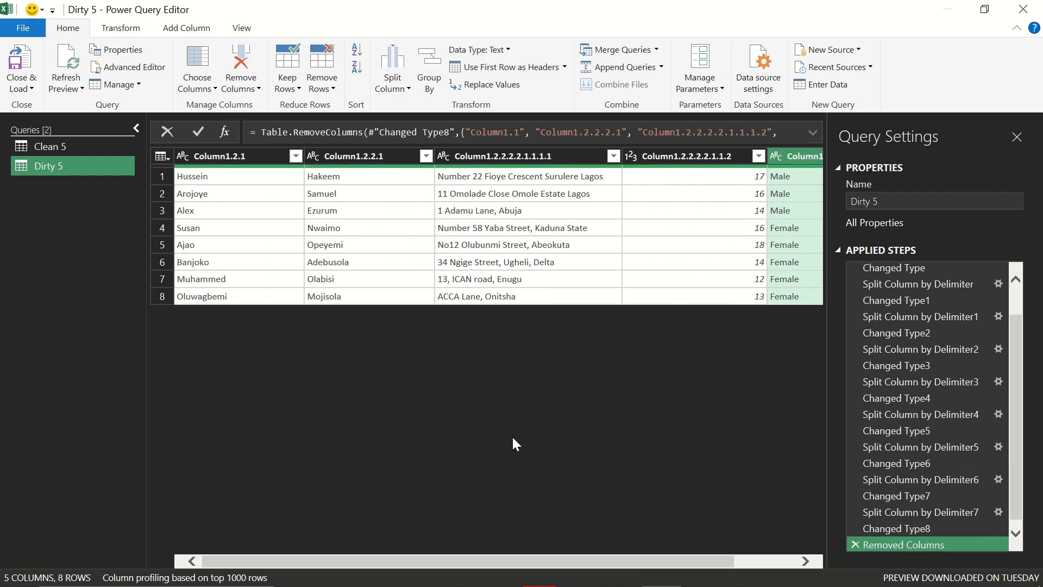
{"action": "scroll", "coordinate": [513, 438], "scroll_direction": "right", "scroll_amount": 2}
{"action": "scroll", "coordinate": [513, 438], "scroll_direction": "left", "scroll_amount": 2}
{"action": "left_click", "coordinate": [337, 162]}
{"action": "left_click", "coordinate": [279, 157]}
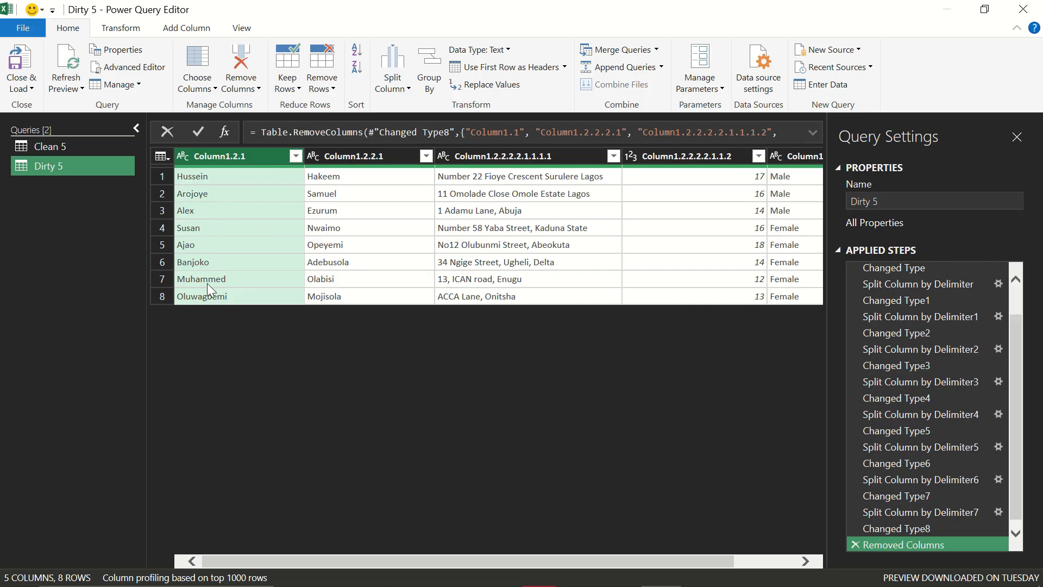
{"action": "left_click", "coordinate": [342, 156], "text": "ctrl"}
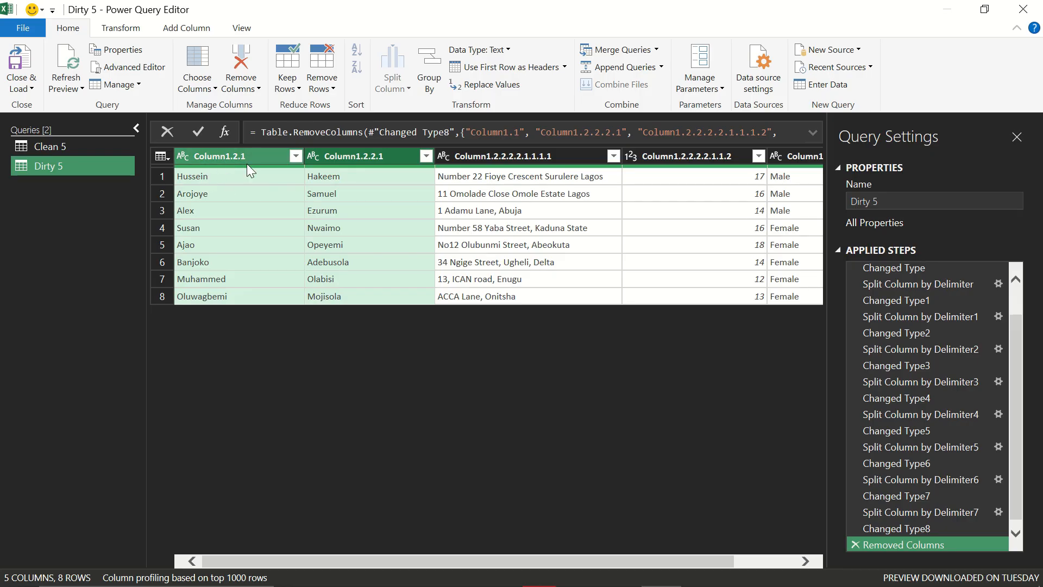
{"action": "mouse_move", "coordinate": [350, 169]}
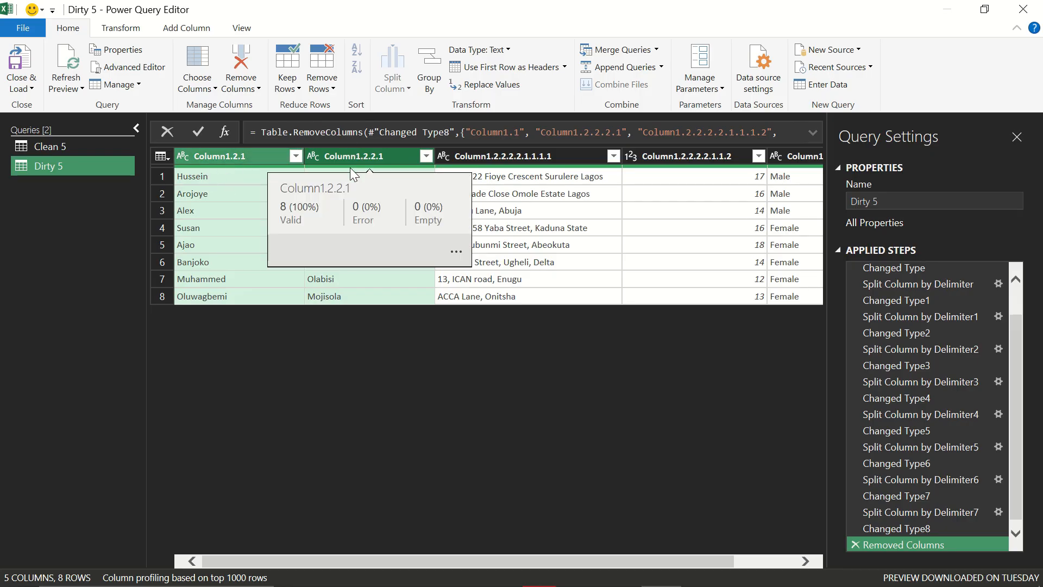
{"action": "left_click", "coordinate": [135, 32]}
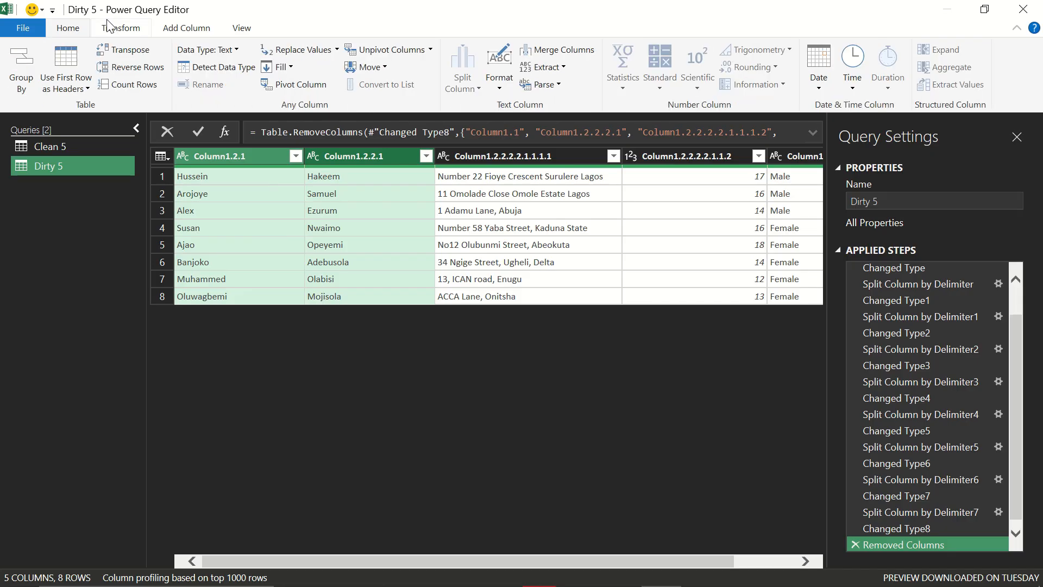
{"action": "left_click", "coordinate": [555, 47]}
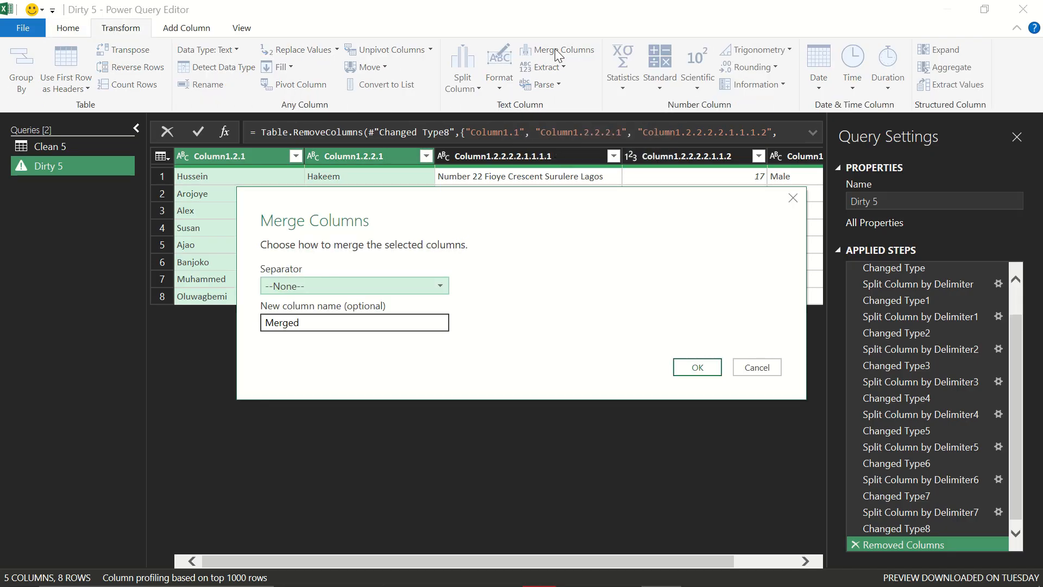
{"action": "left_click", "coordinate": [386, 284]}
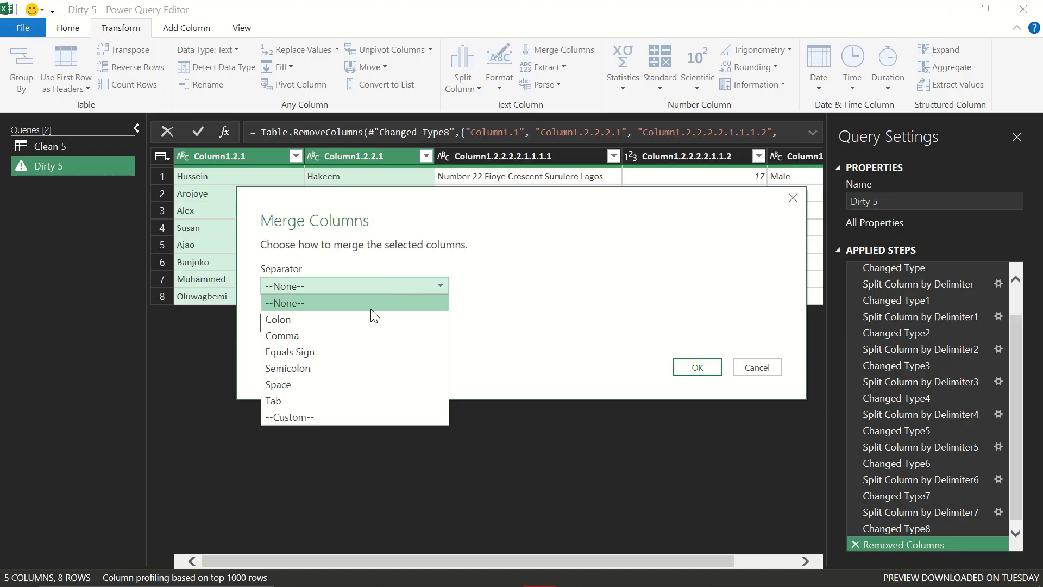
{"action": "left_click", "coordinate": [335, 383]}
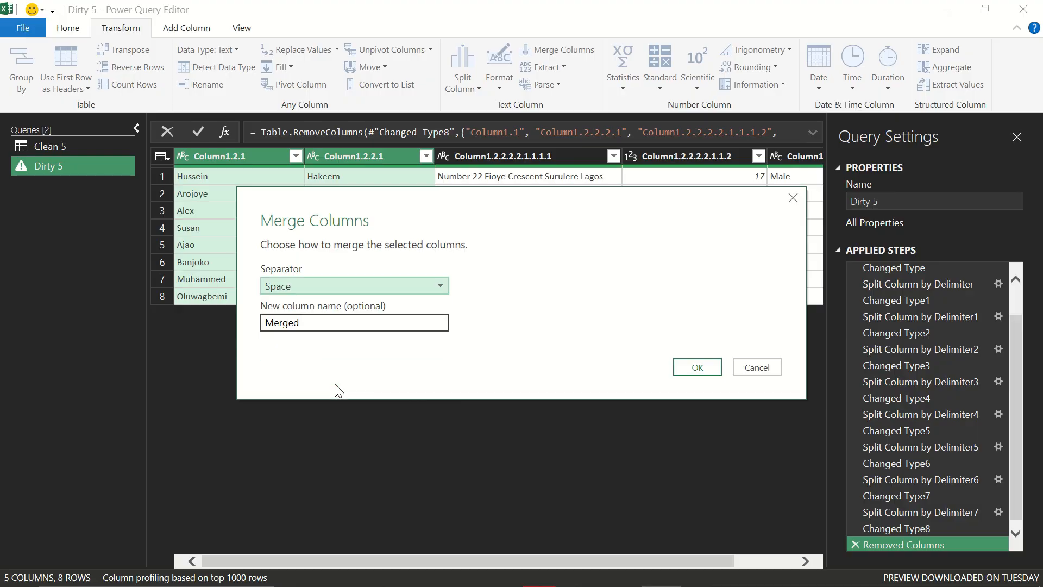
{"action": "left_click_drag", "start_coordinate": [319, 324], "coordinate": [208, 314]}
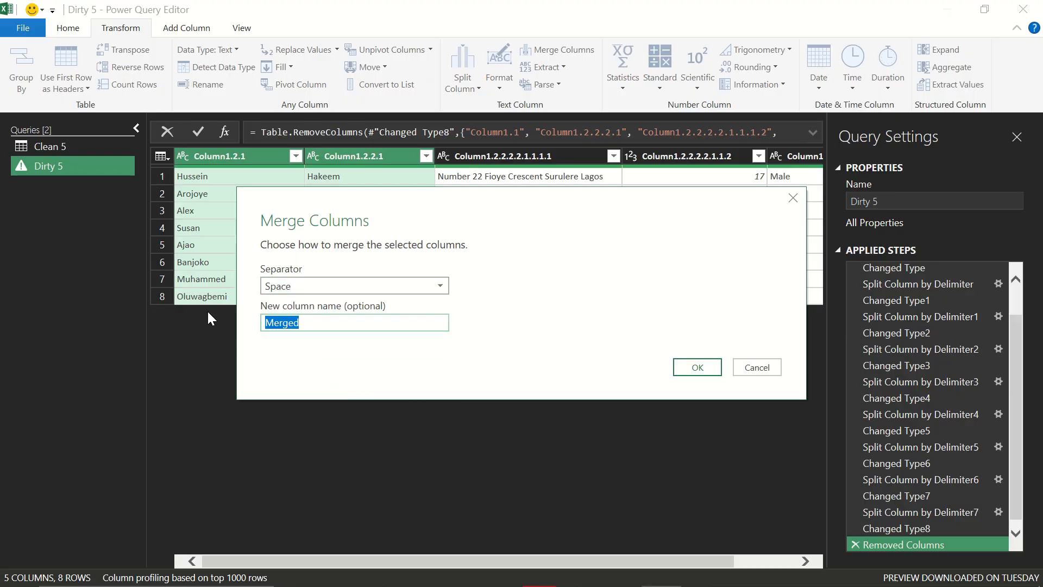
{"action": "type", "text": "Full Name"}
{"action": "left_click", "coordinate": [713, 366]}
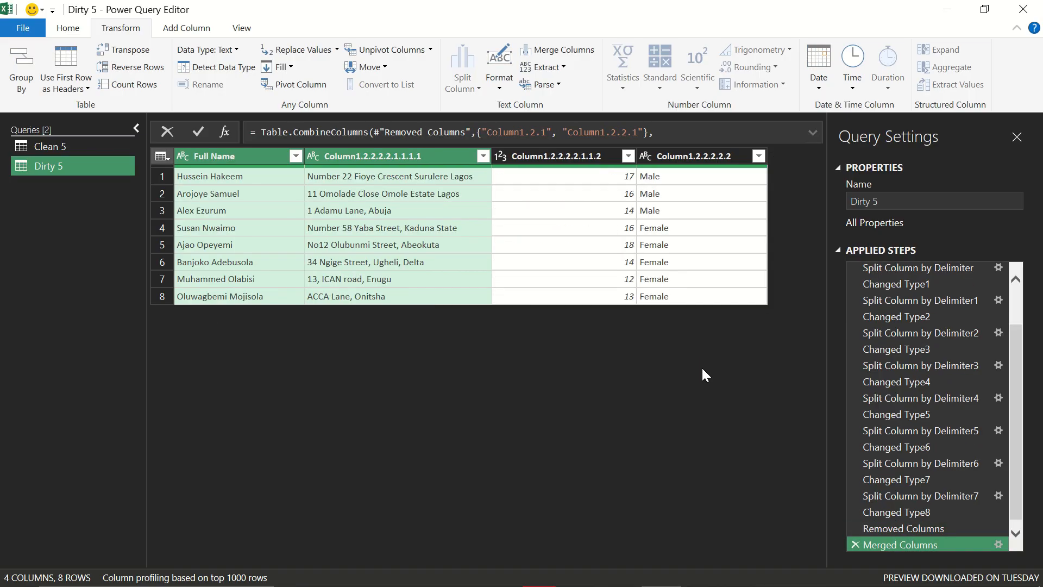
- Rename the column holding the street addresses as Address and the whole-number column beside it as Age
{"action": "double_click", "coordinate": [377, 155]}
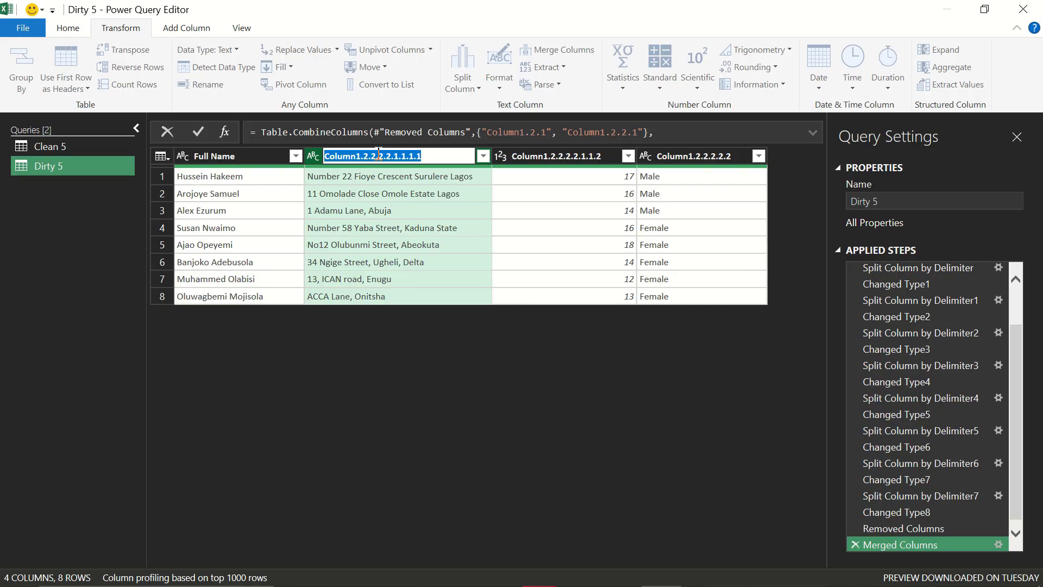
{"action": "type", "text": "Address"}
{"action": "key", "text": "Return"}
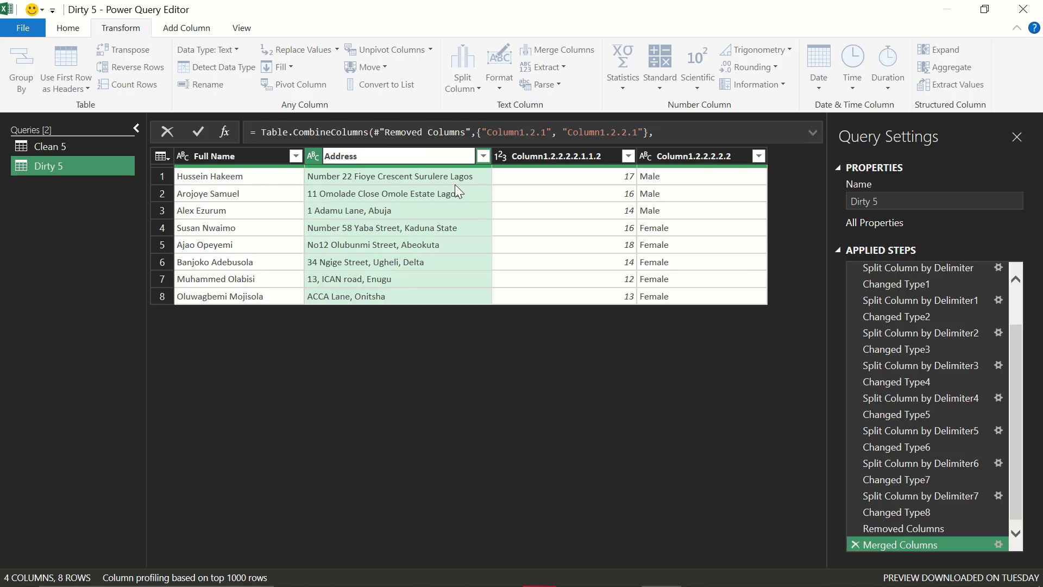
{"action": "right_click", "coordinate": [558, 155]}
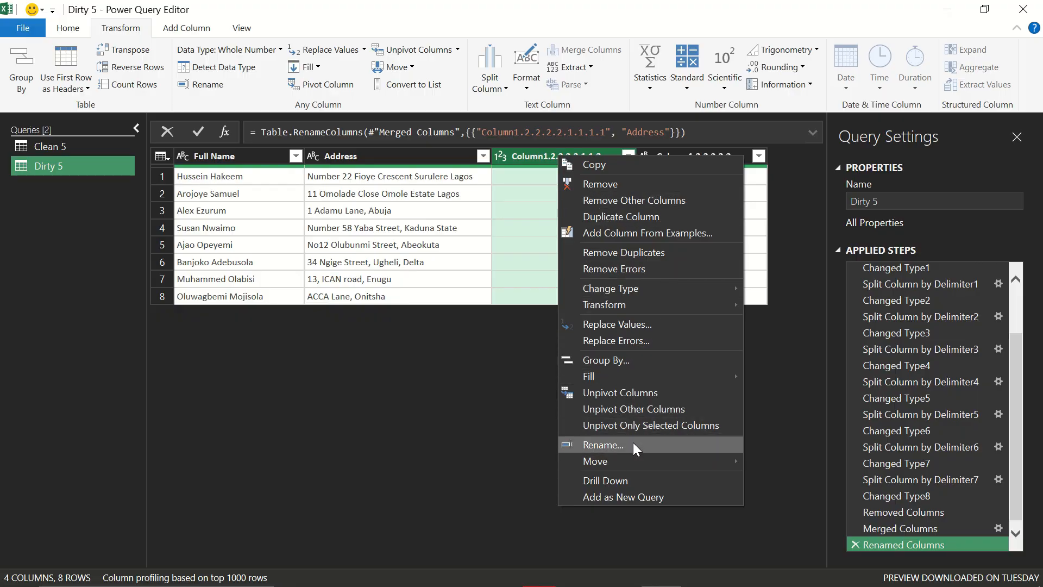
{"action": "left_click", "coordinate": [603, 445]}
{"action": "type", "text": "Age"}
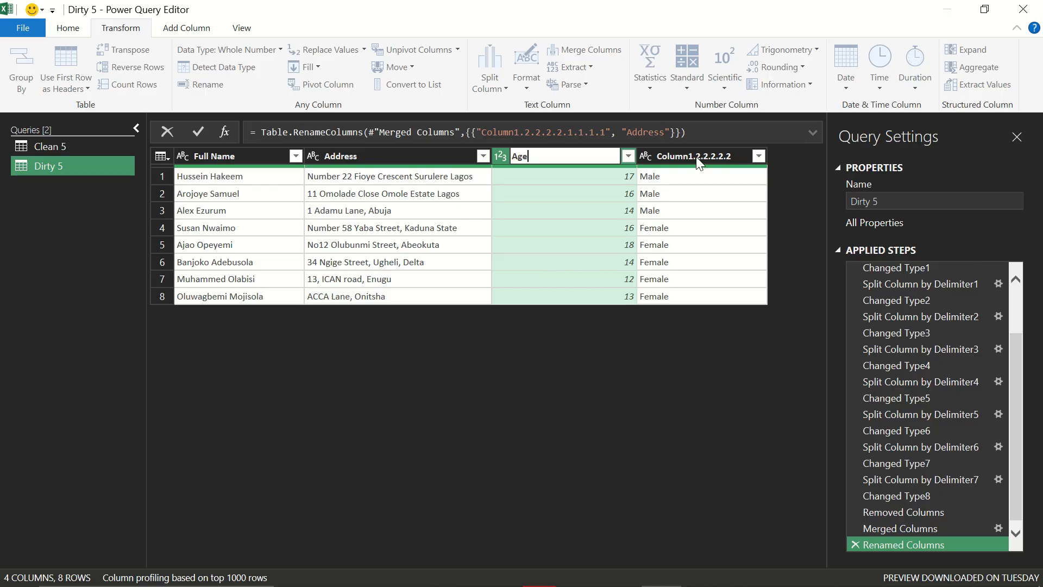
{"action": "key", "text": "Return"}
- Rename the last column, which holds the Male and Female values, as Gender
{"action": "right_click", "coordinate": [677, 152]}
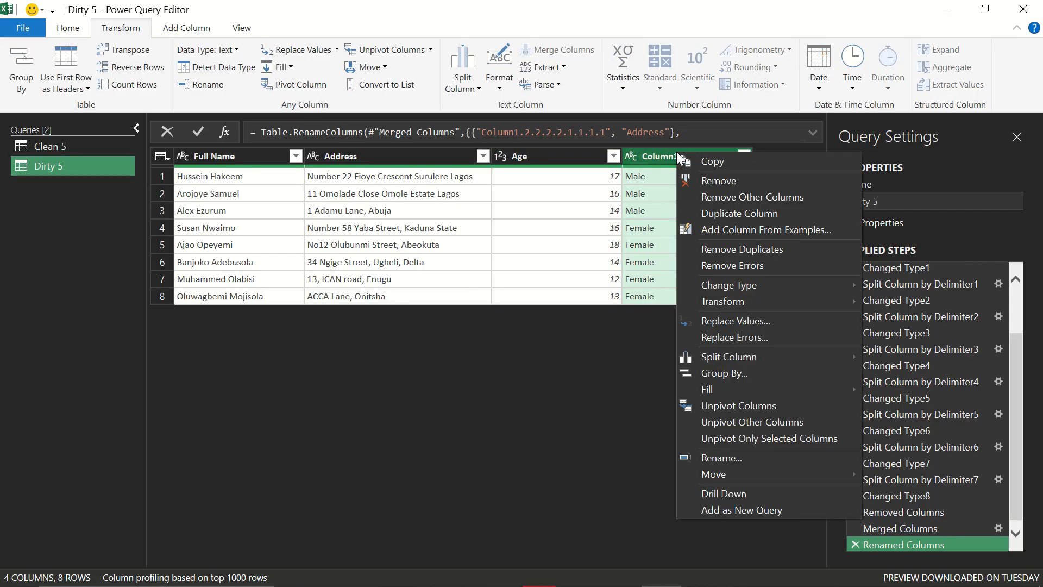
{"action": "left_click", "coordinate": [723, 457]}
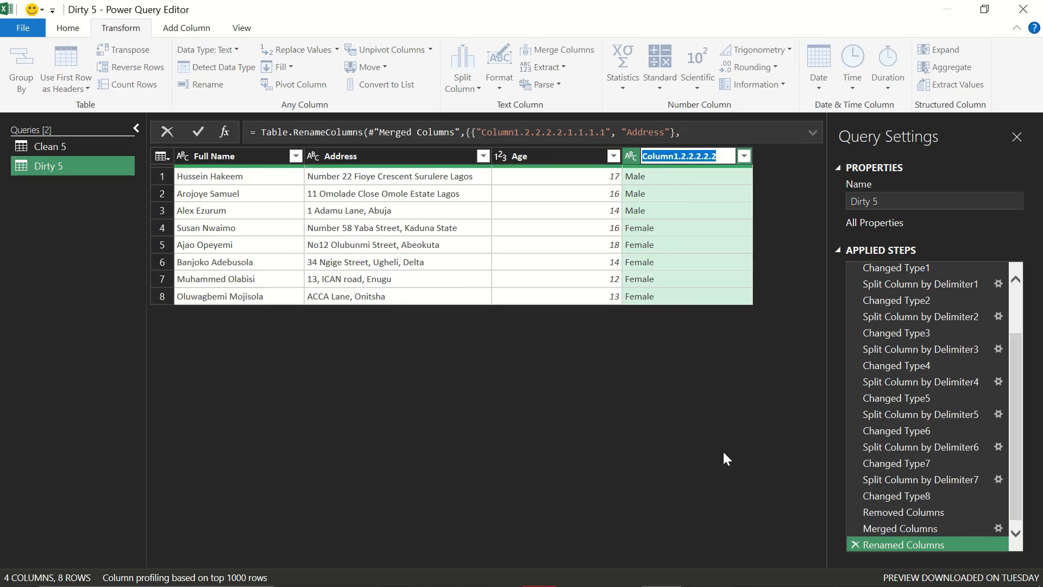
{"action": "type", "text": "Gender"}
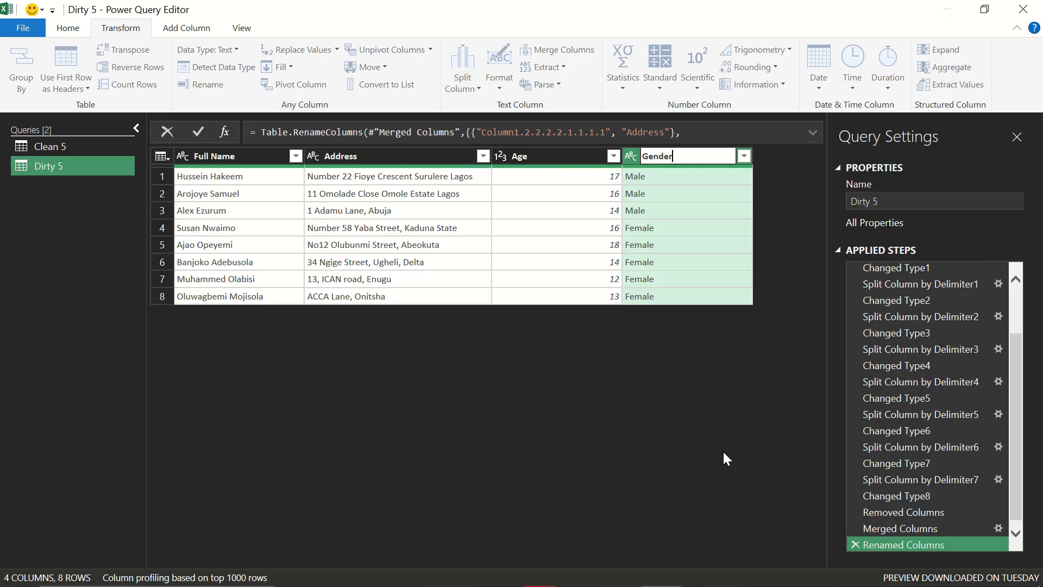
{"action": "key", "text": "Return"}
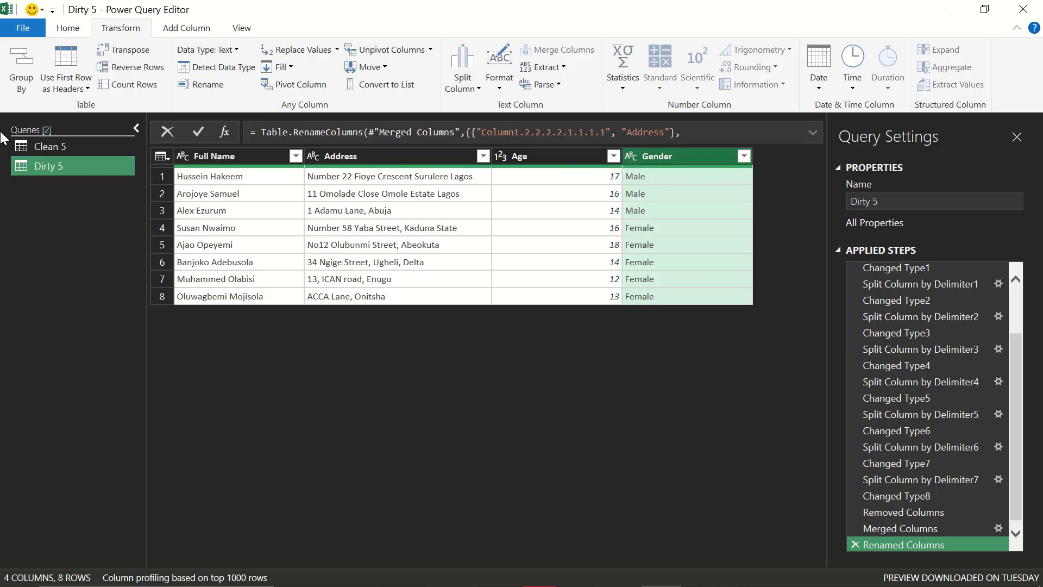
- Compare the columns of the Clean 5 query with the Dirty 5 result, dismissing the preview age notice
{"action": "left_click", "coordinate": [50, 140]}
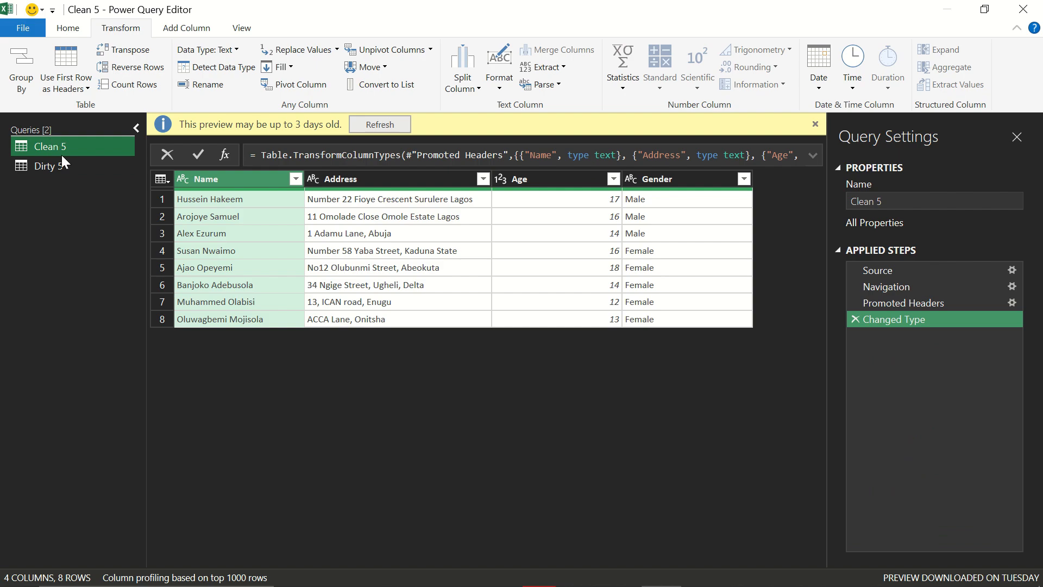
{"action": "left_click", "coordinate": [813, 125]}
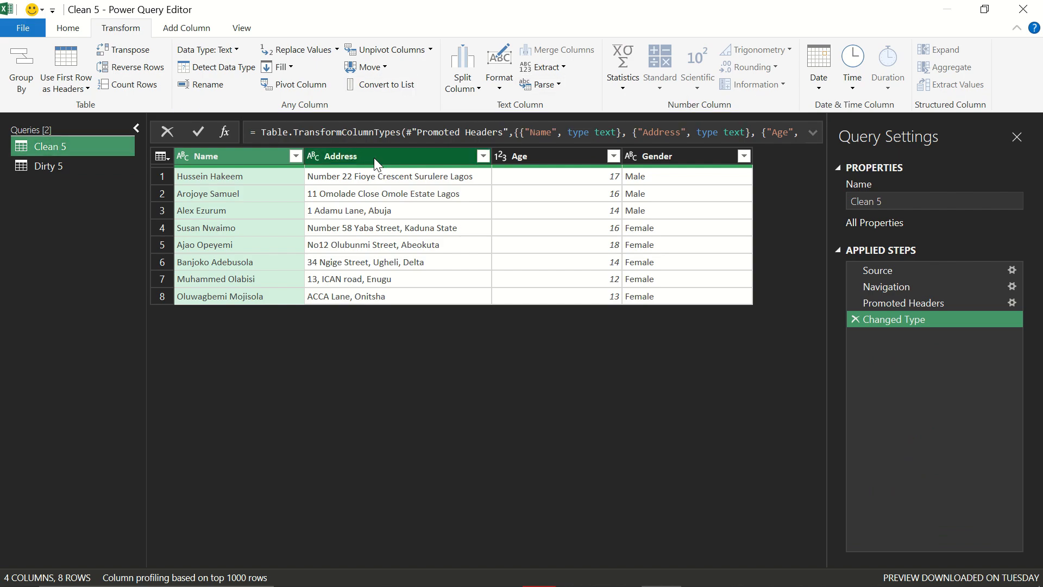
{"action": "left_click", "coordinate": [42, 164]}
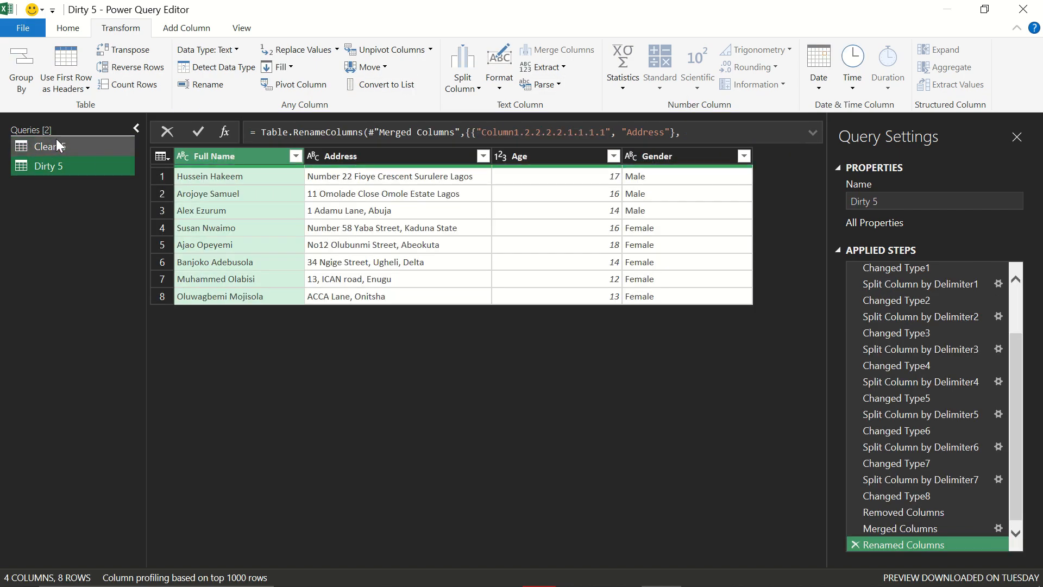